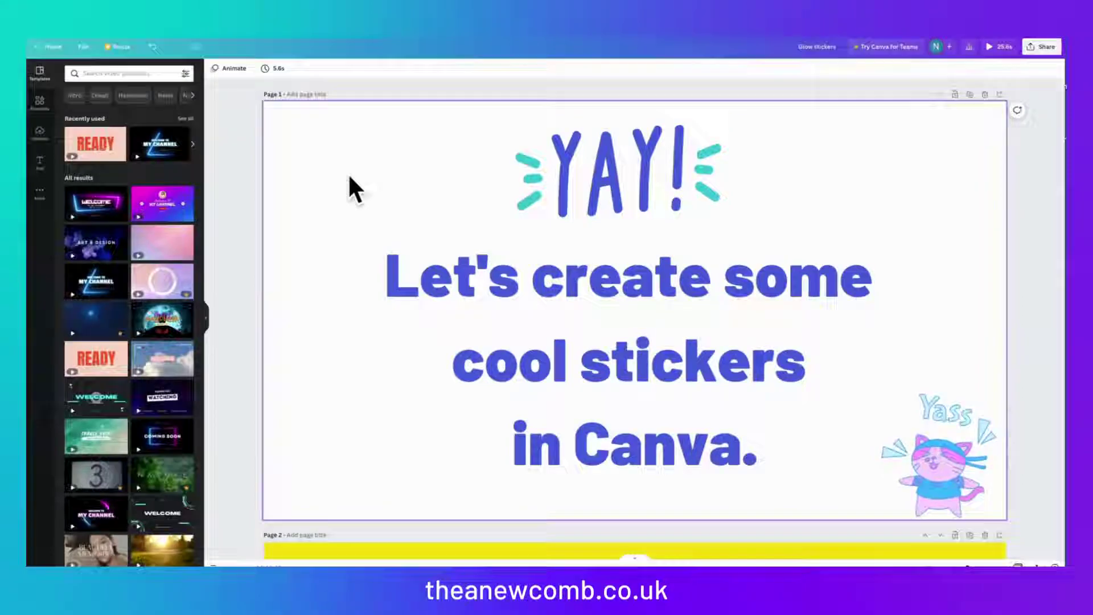
Scroll down from Page 1 to the yellow LOGOS page with the white Canva wordmark
scroll(349, 177, down, 3)
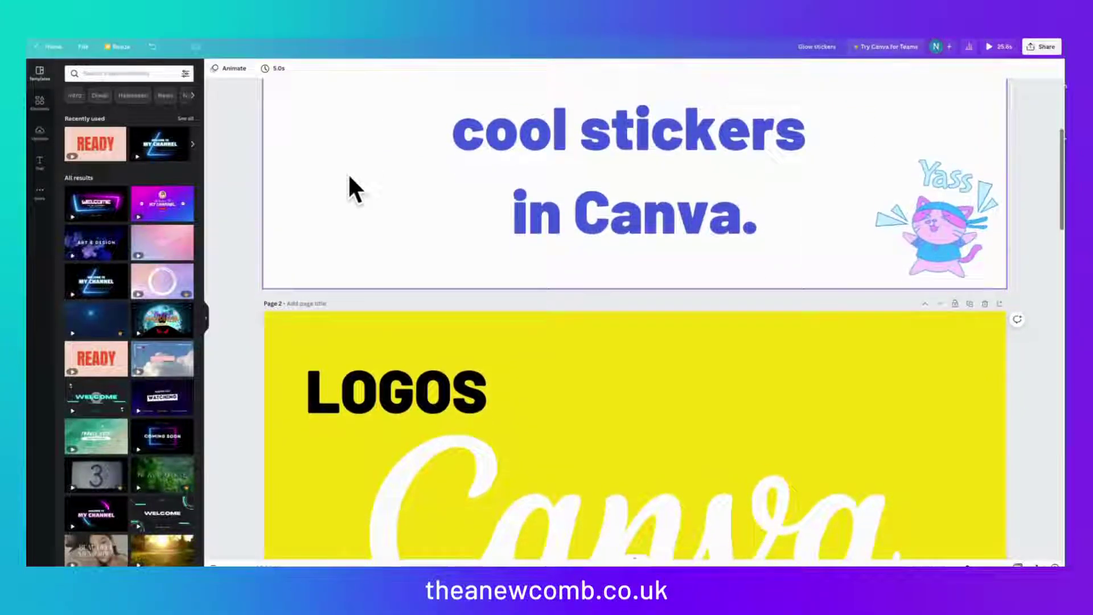
scroll(348, 177, down, 1)
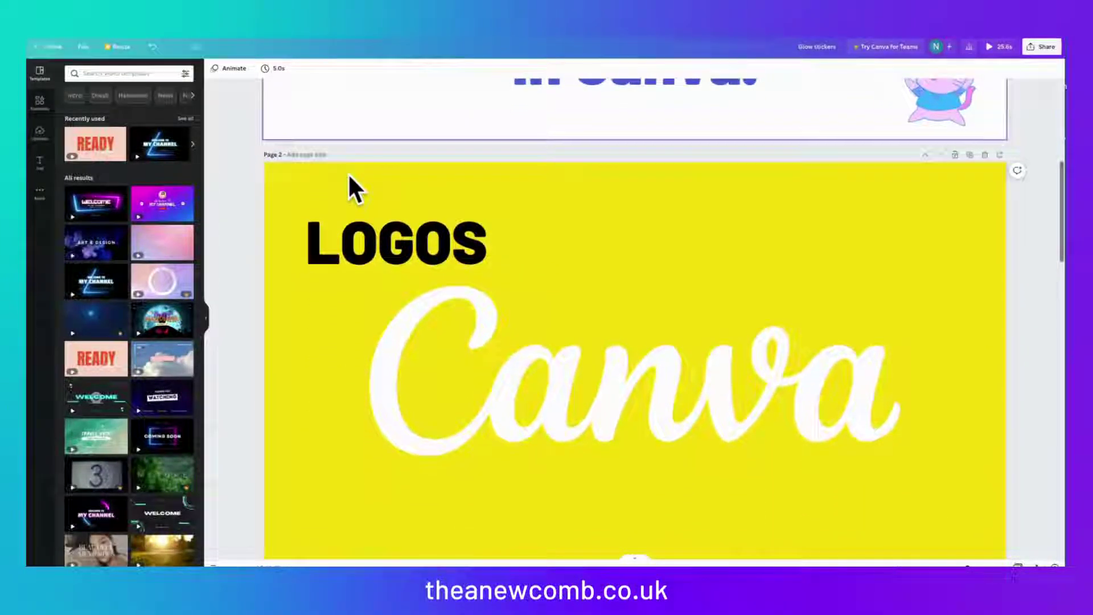
scroll(349, 177, down, 1)
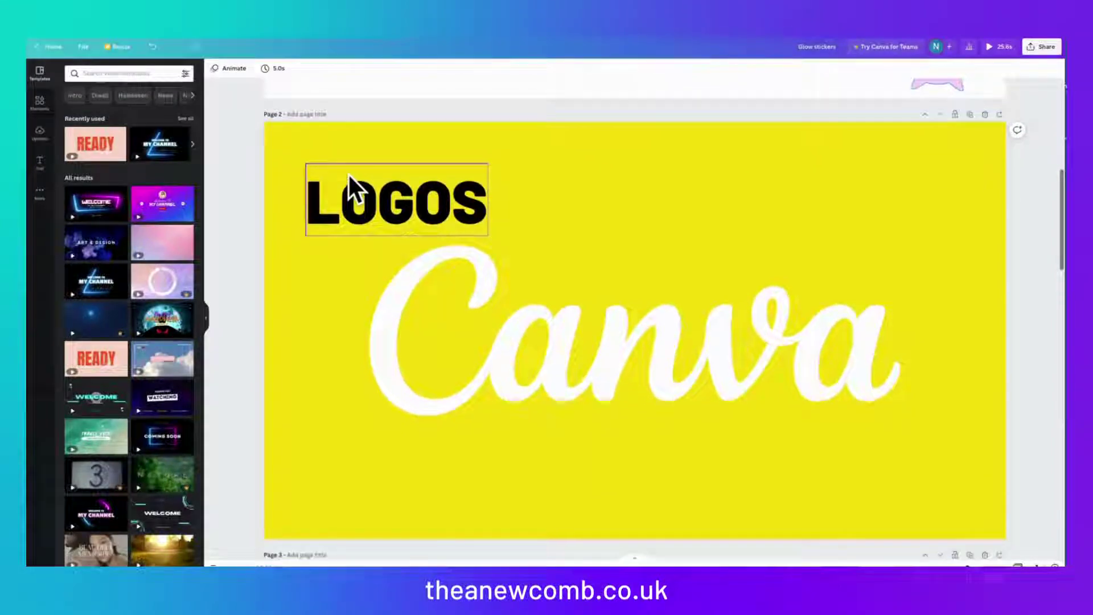
scroll(293, 224, down, 1)
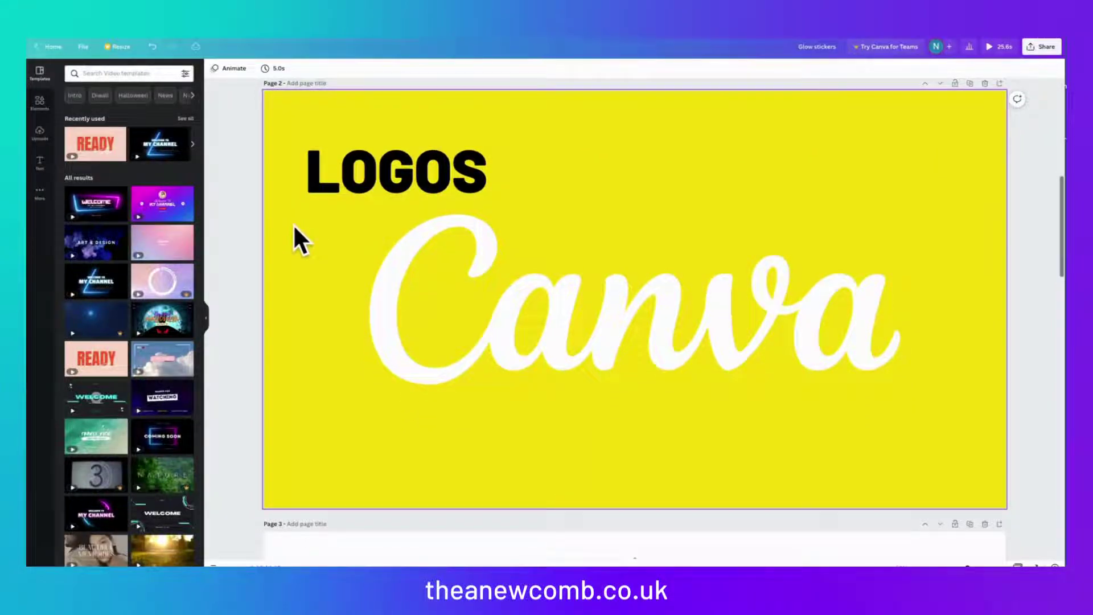
scroll(292, 223, down, 1)
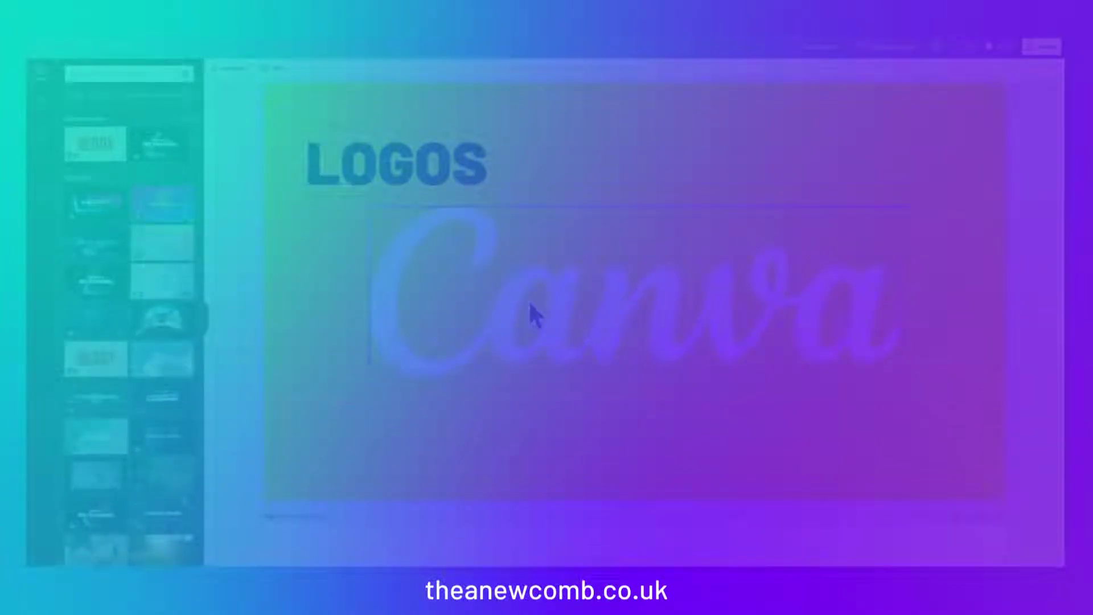
Select the white Canva logo and give it a Glow shadow effect
click(531, 312)
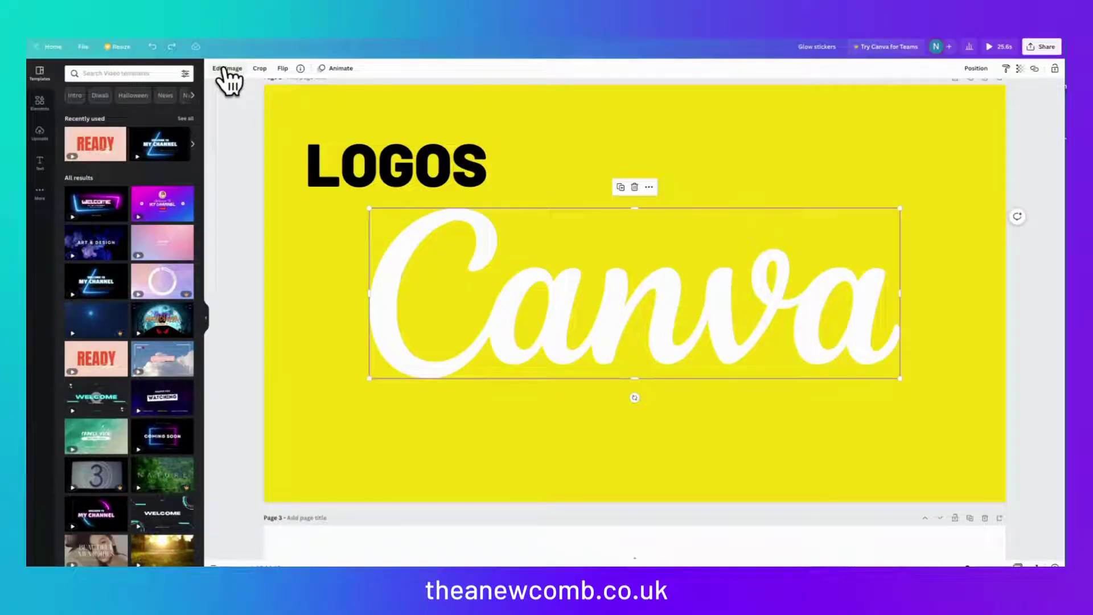
click(227, 69)
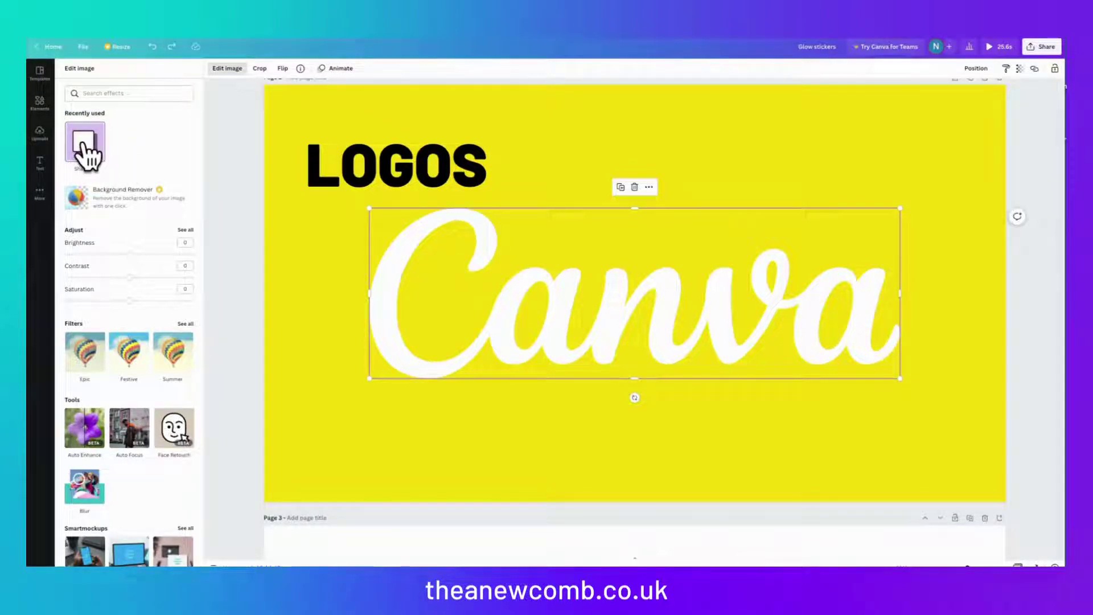
scroll(146, 261, down, 10)
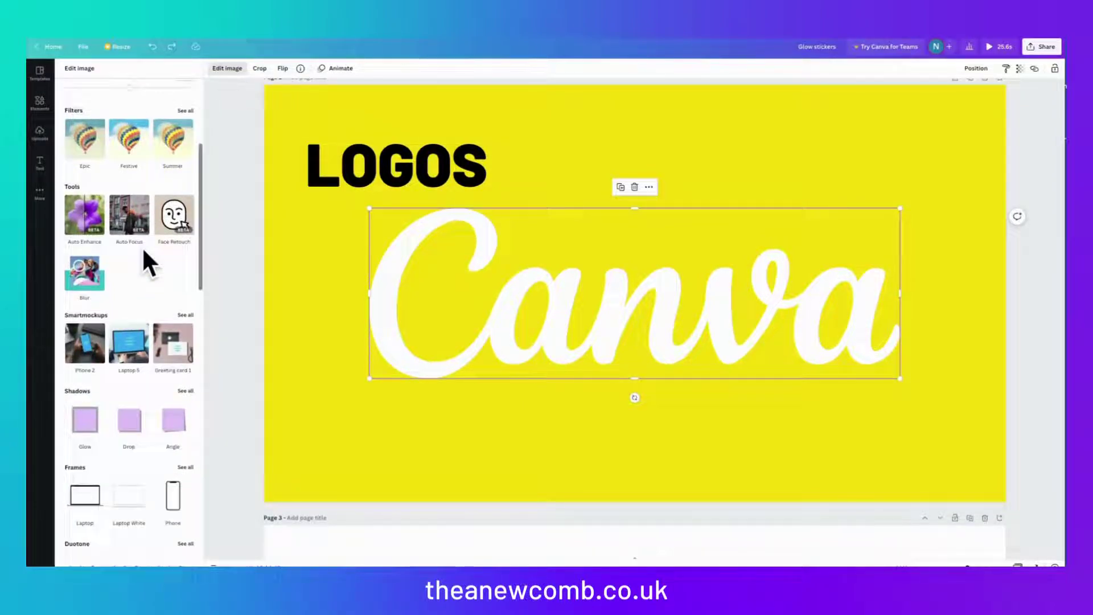
click(85, 153)
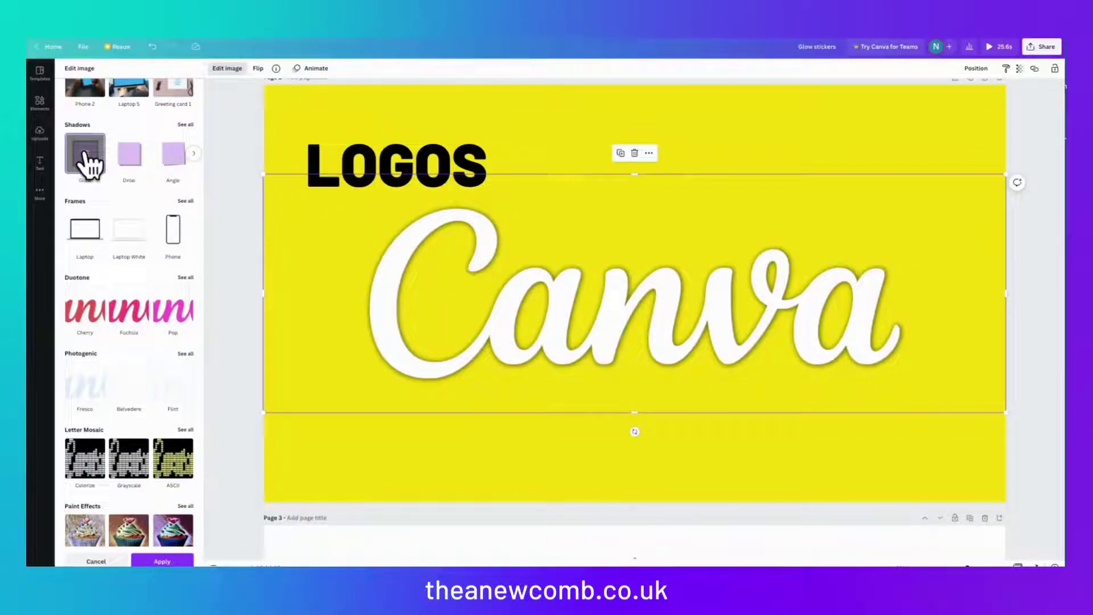
click(84, 152)
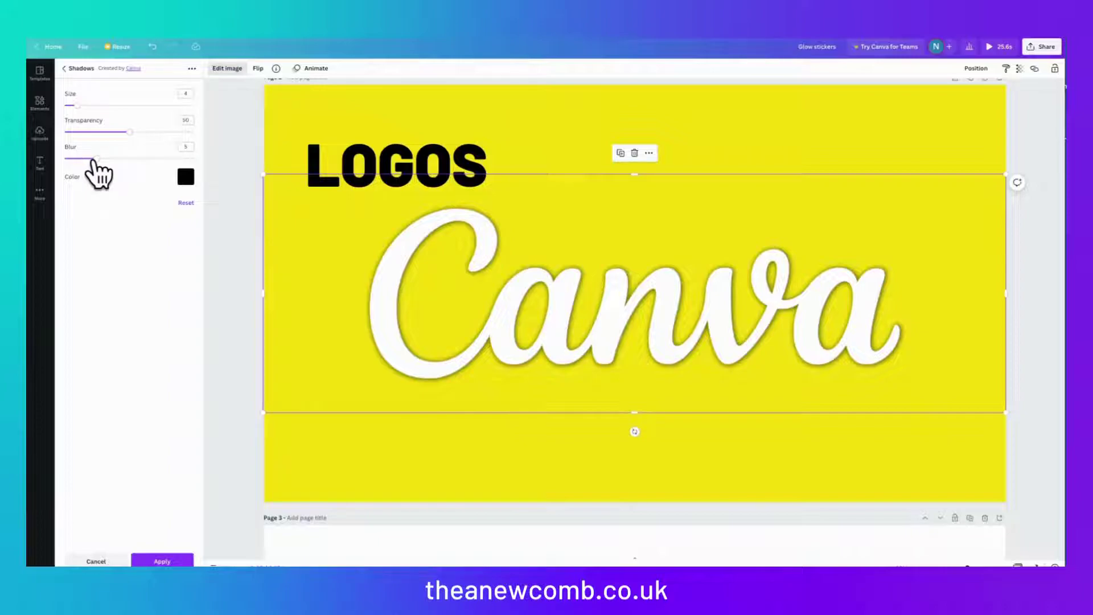
Make the logo's glow a thin, solid black outline with zero blur and apply it
drag(90, 158, 66, 159)
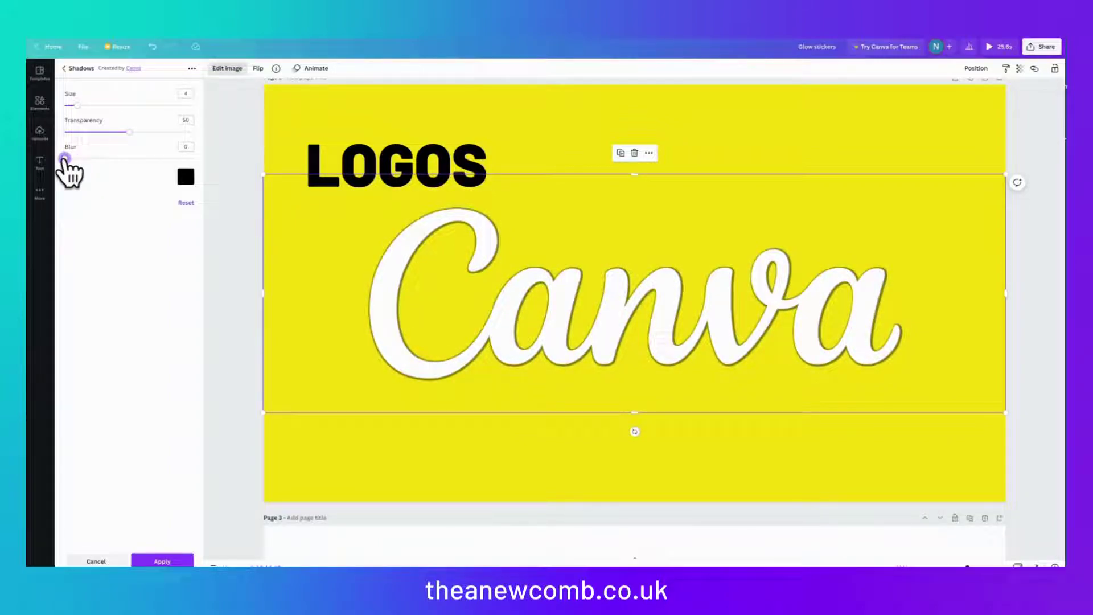
drag(130, 132, 194, 133)
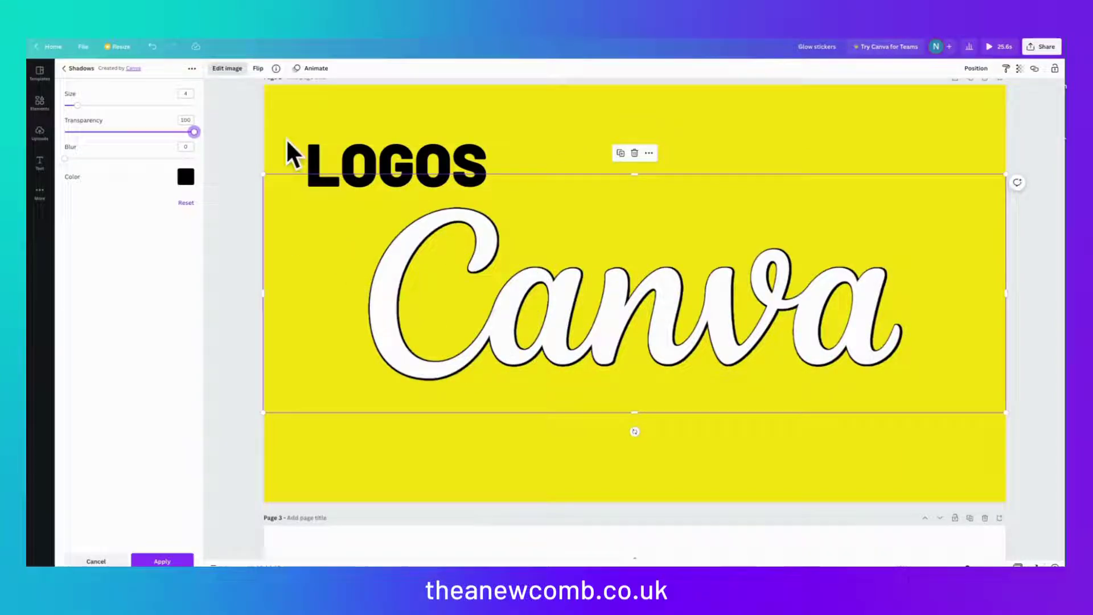
drag(77, 105, 106, 105)
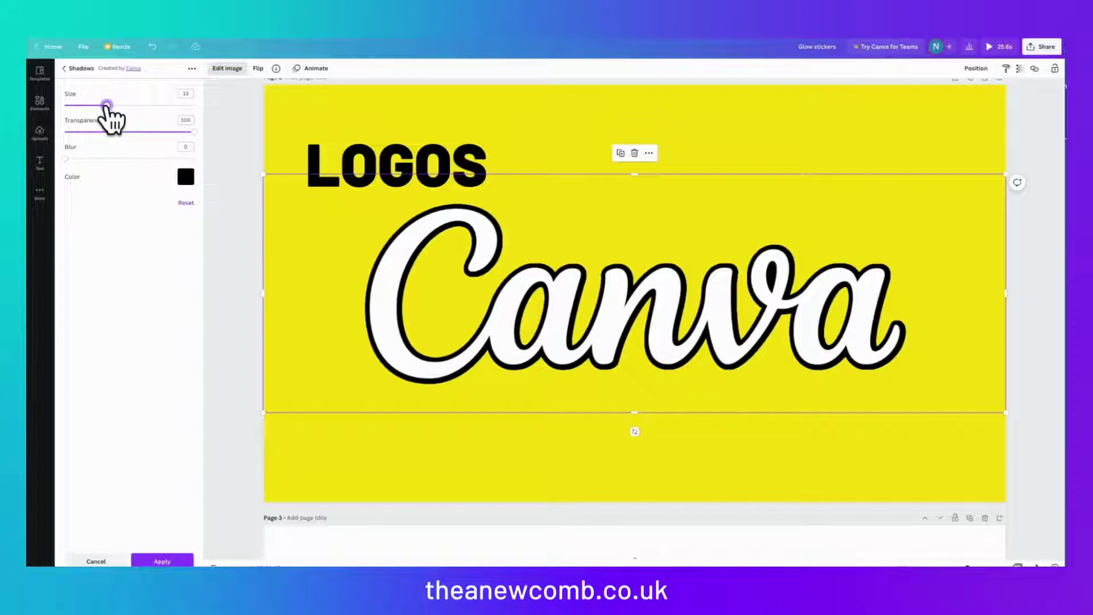
drag(107, 106, 83, 106)
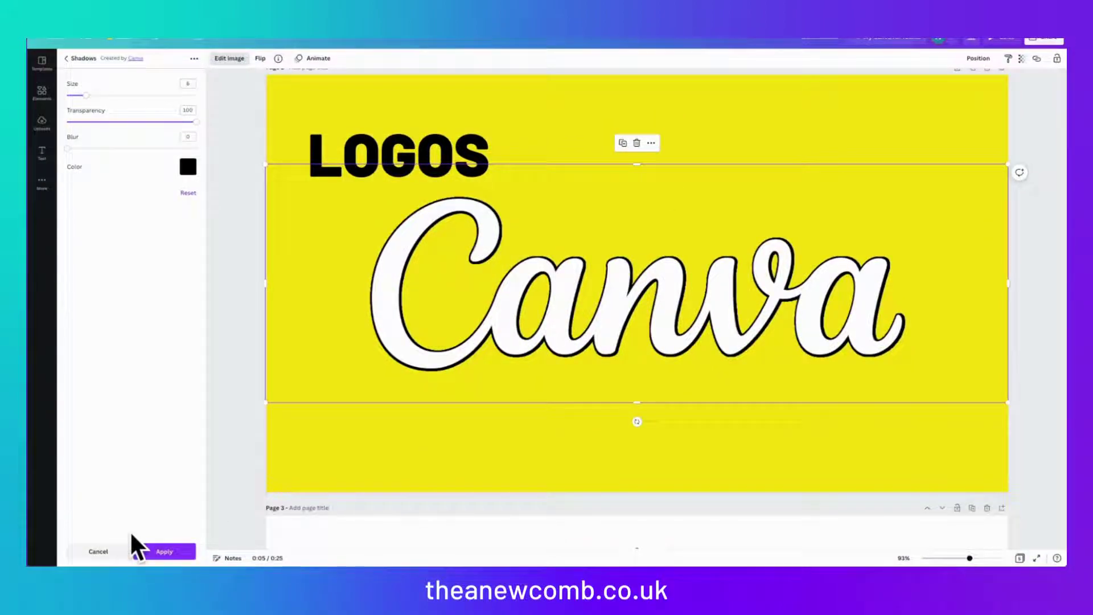
click(152, 553)
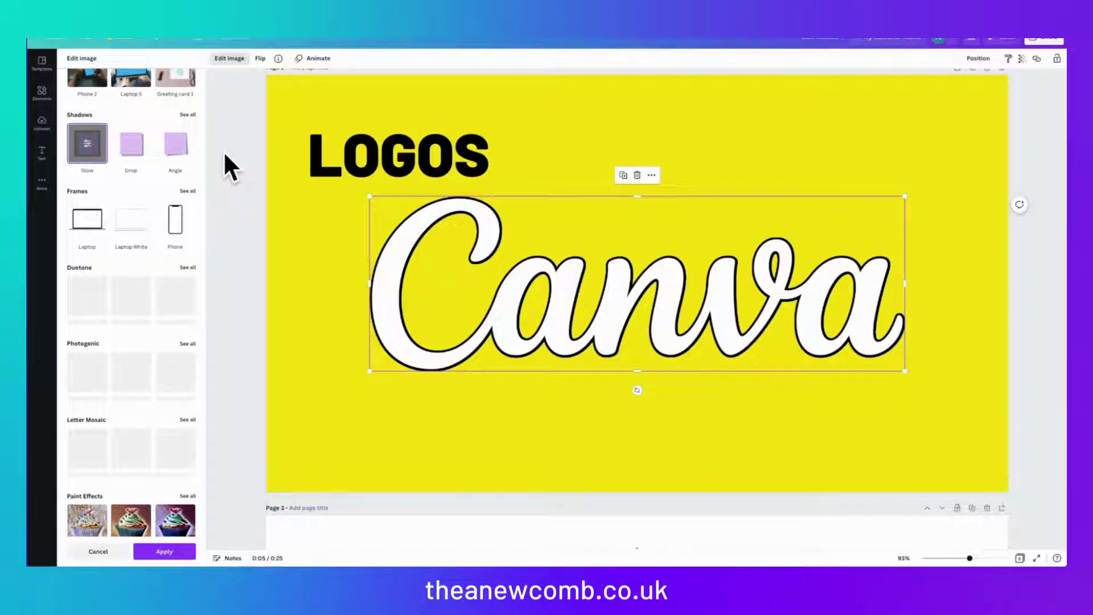
Reapply a Glow shadow to the Canva logo and bring up its settings
scroll(222, 150, up, 1)
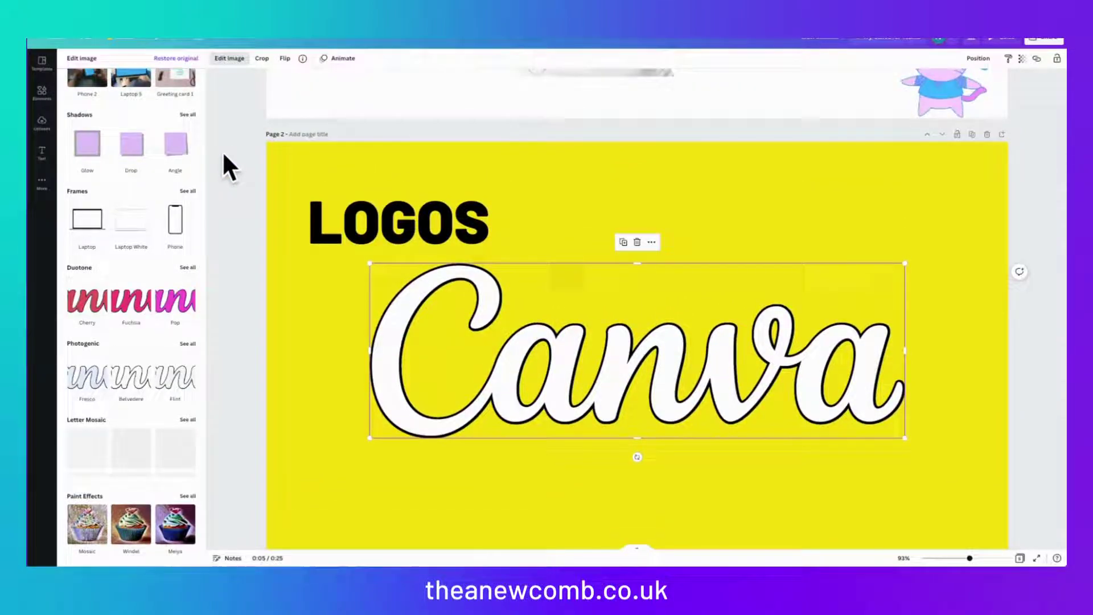
scroll(222, 150, down, 2)
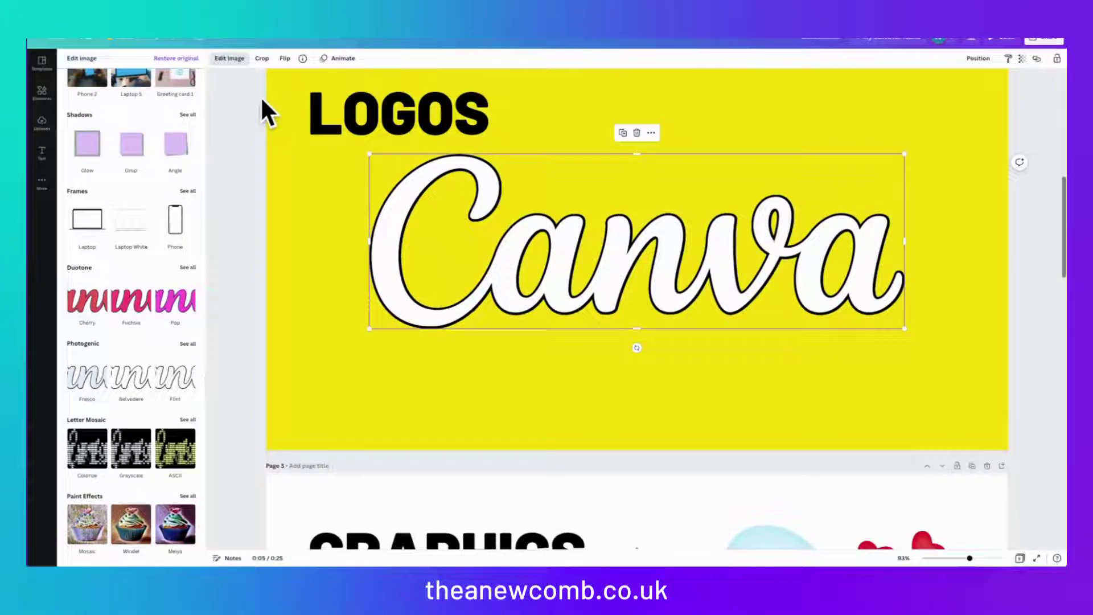
click(227, 59)
click(225, 59)
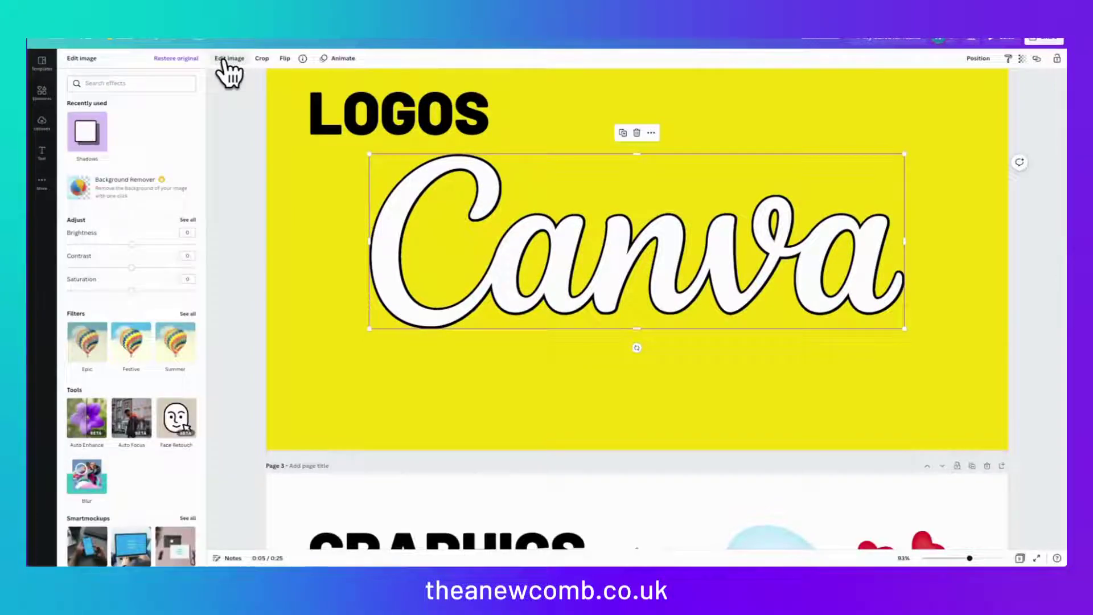
click(87, 135)
click(137, 105)
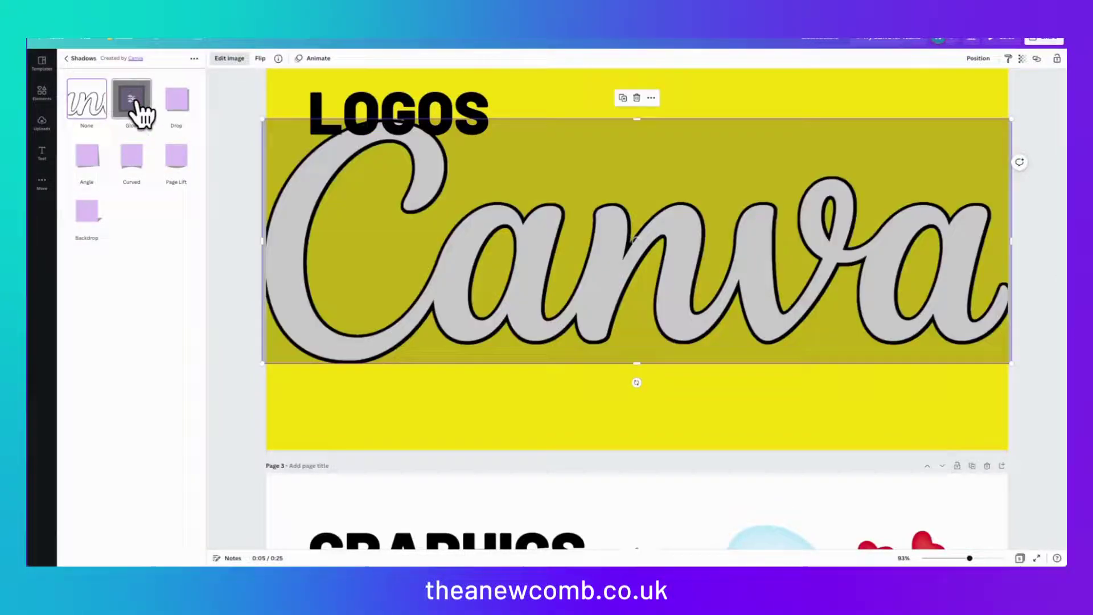
click(135, 108)
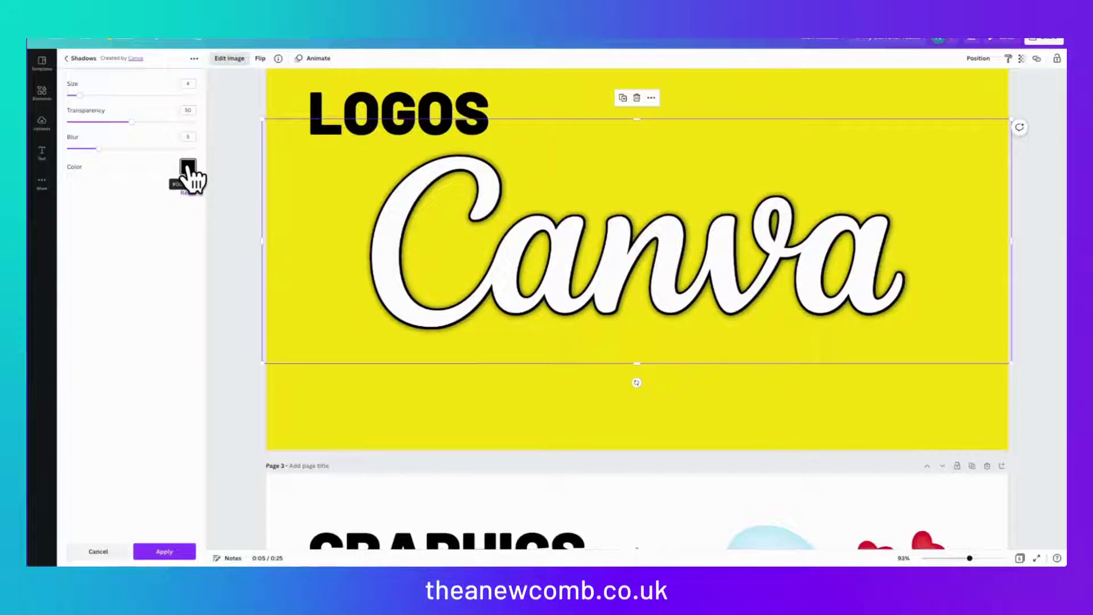
Apply an opaque, unblurred white glow at size 12, then scroll to the bee page
click(188, 167)
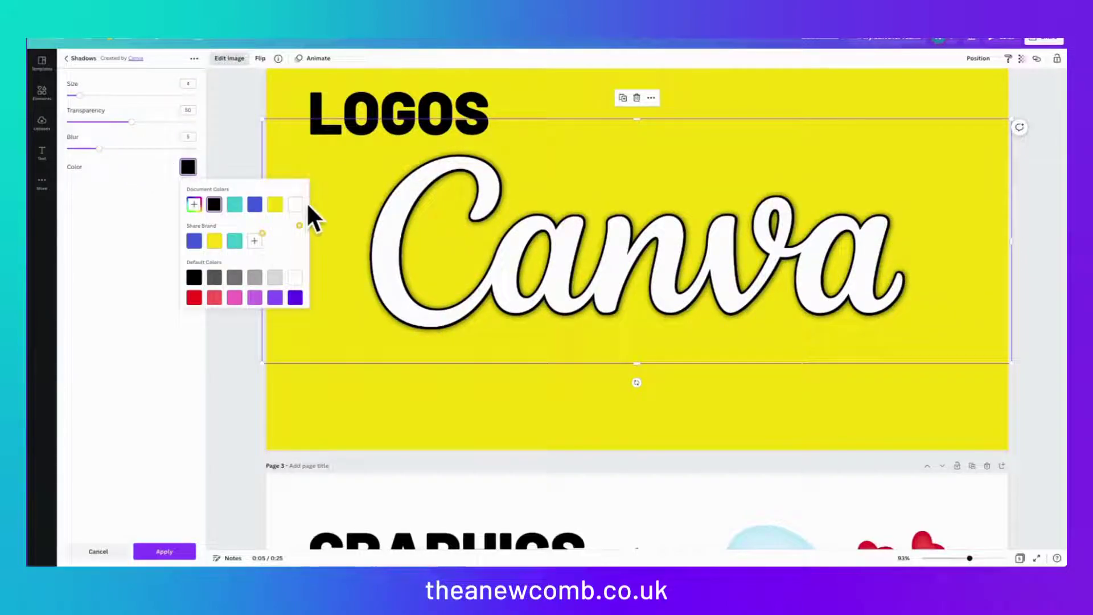
click(291, 206)
drag(80, 95, 229, 127)
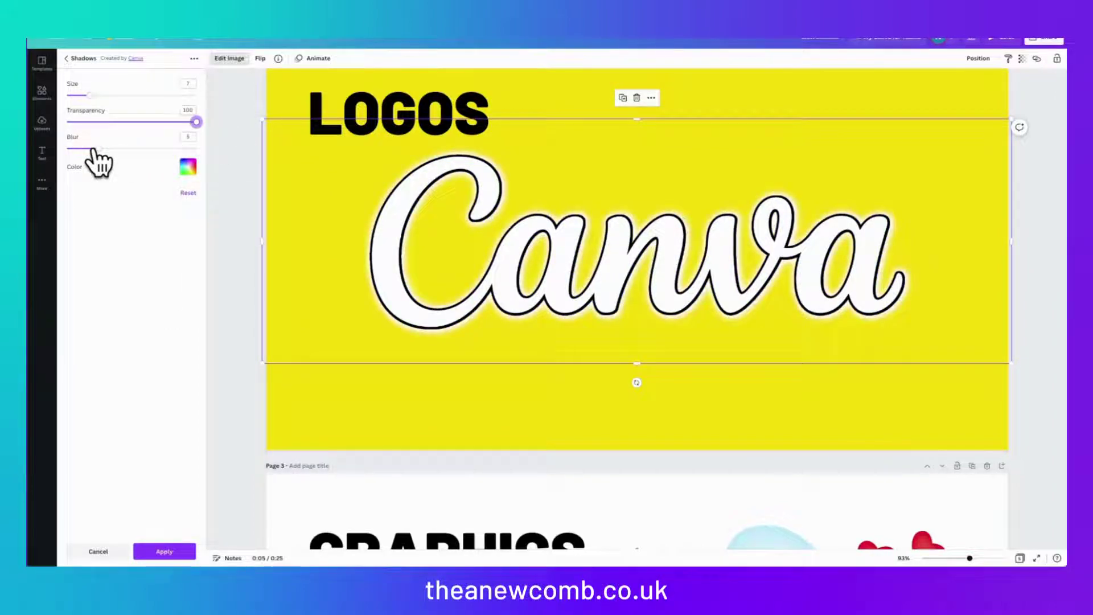
drag(100, 148, 35, 144)
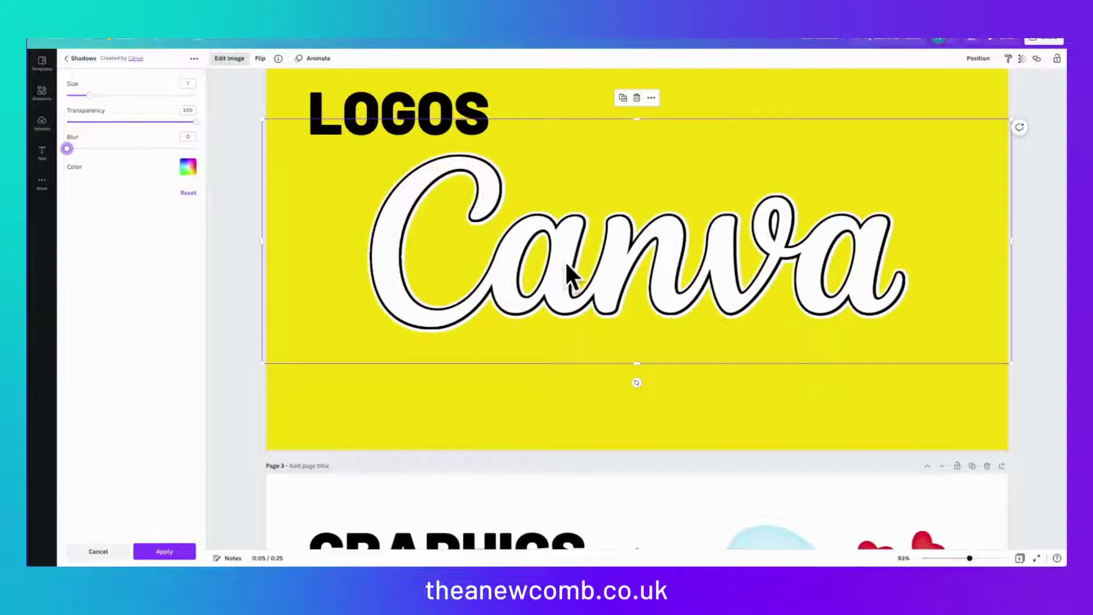
mouse_move(85, 95)
mouse_down()
mouse_move(122, 95)
mouse_move(103, 95)
mouse_up()
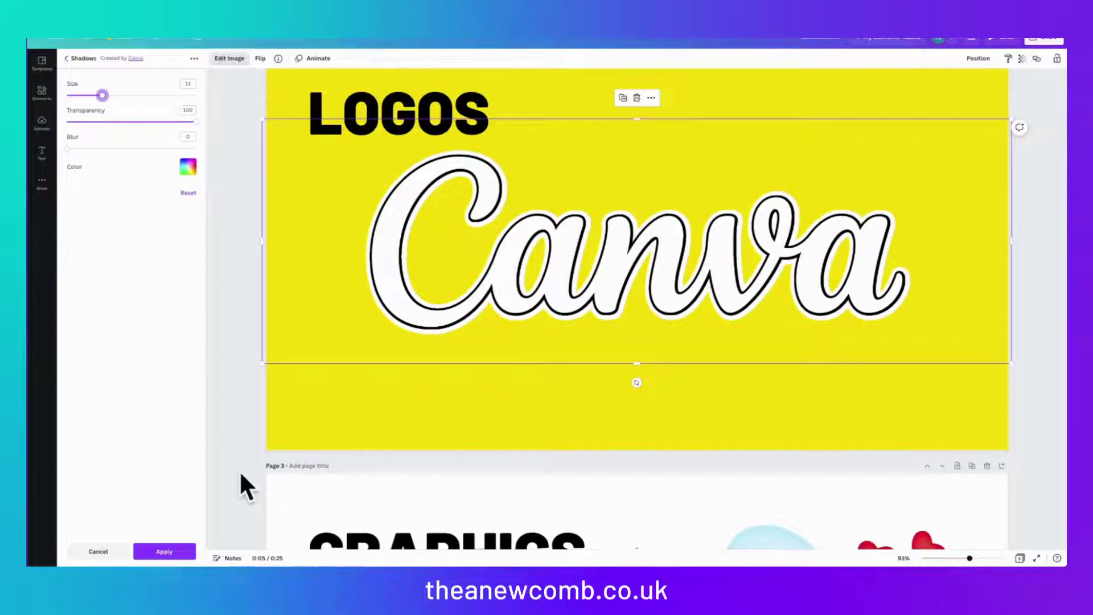
click(165, 551)
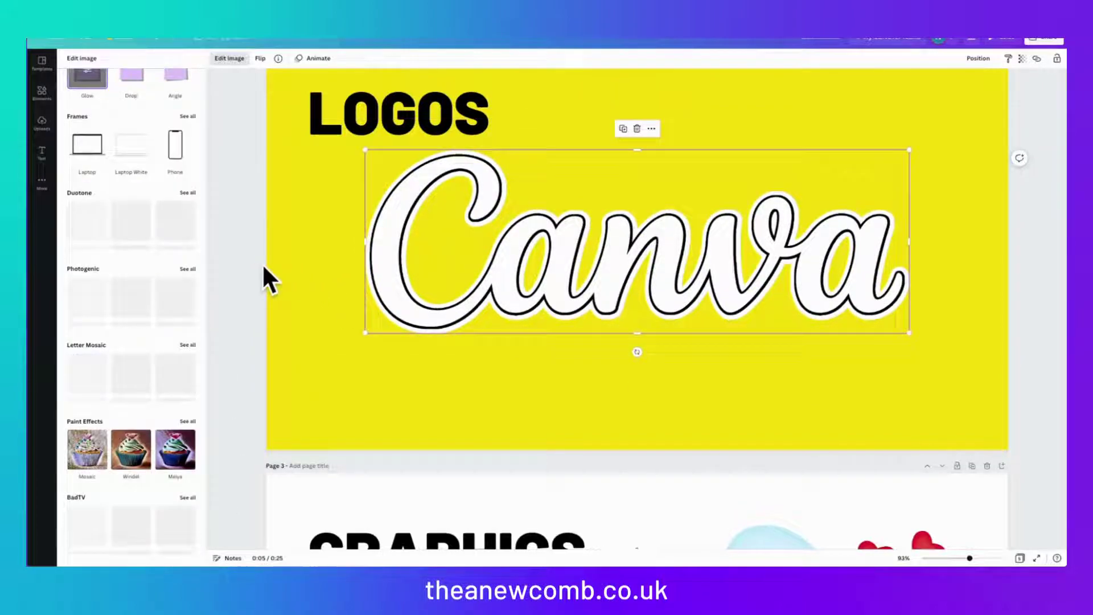
scroll(265, 262, down, 1)
scroll(265, 262, down, 5)
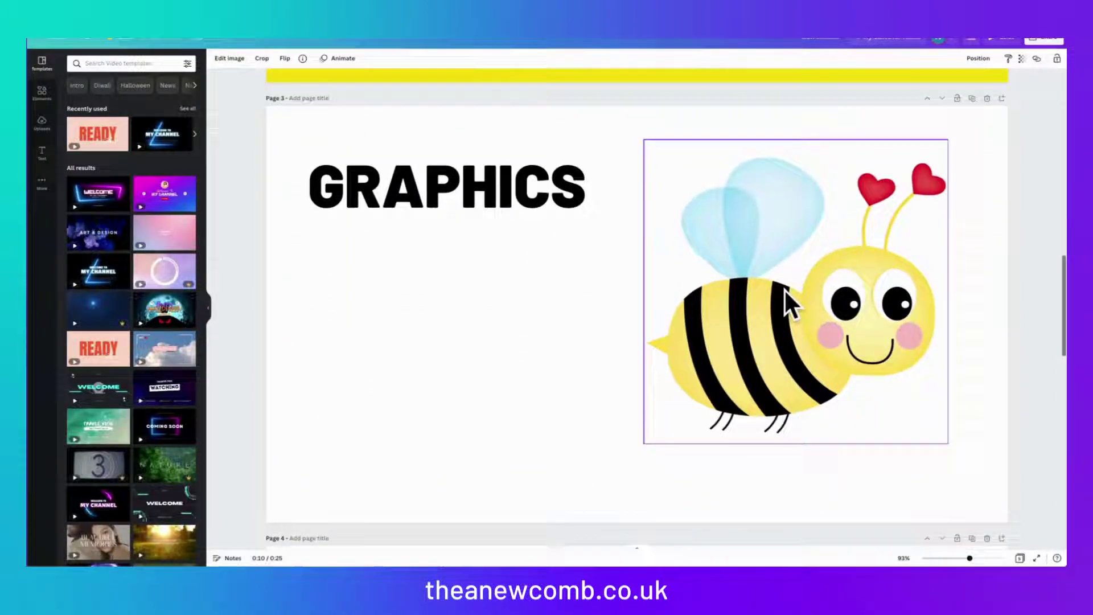
Give the bee graphic a thick, fully opaque, zero-blur dark Glow outline
click(783, 289)
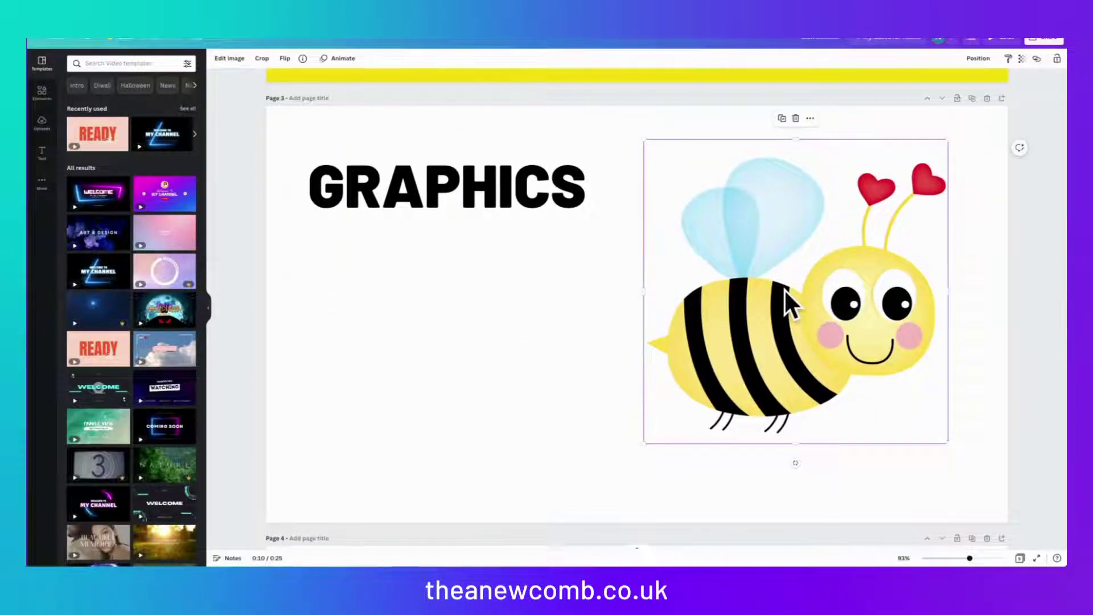
click(224, 60)
click(94, 134)
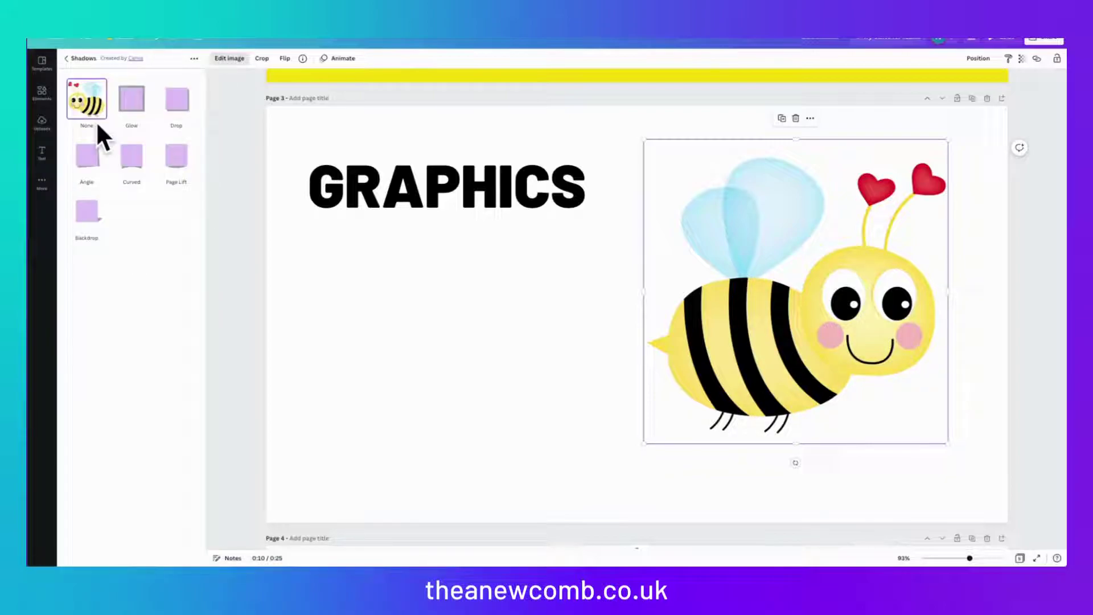
click(131, 108)
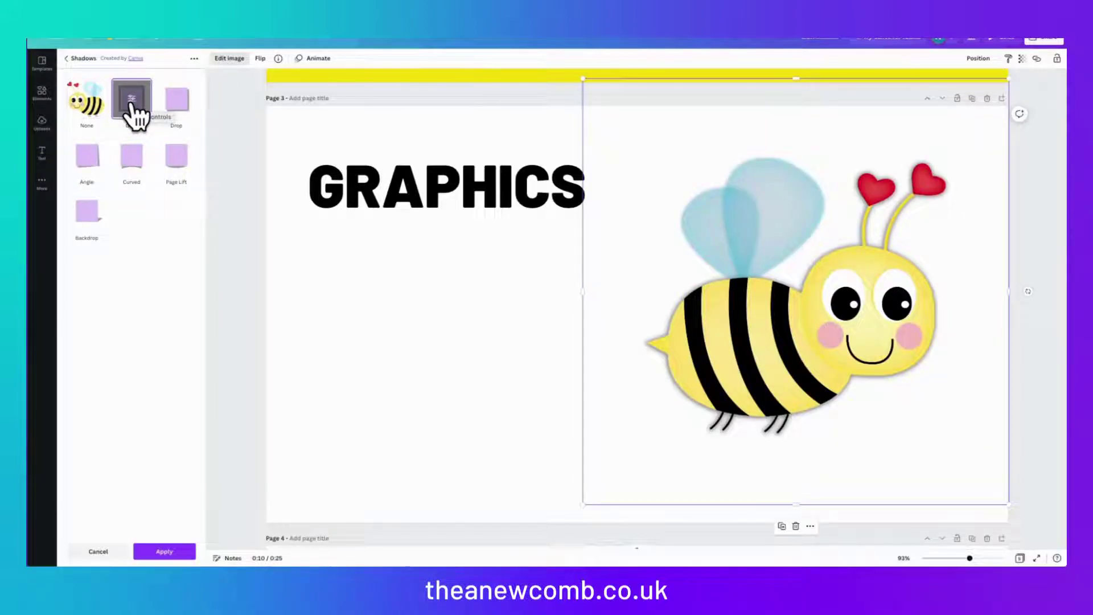
click(131, 106)
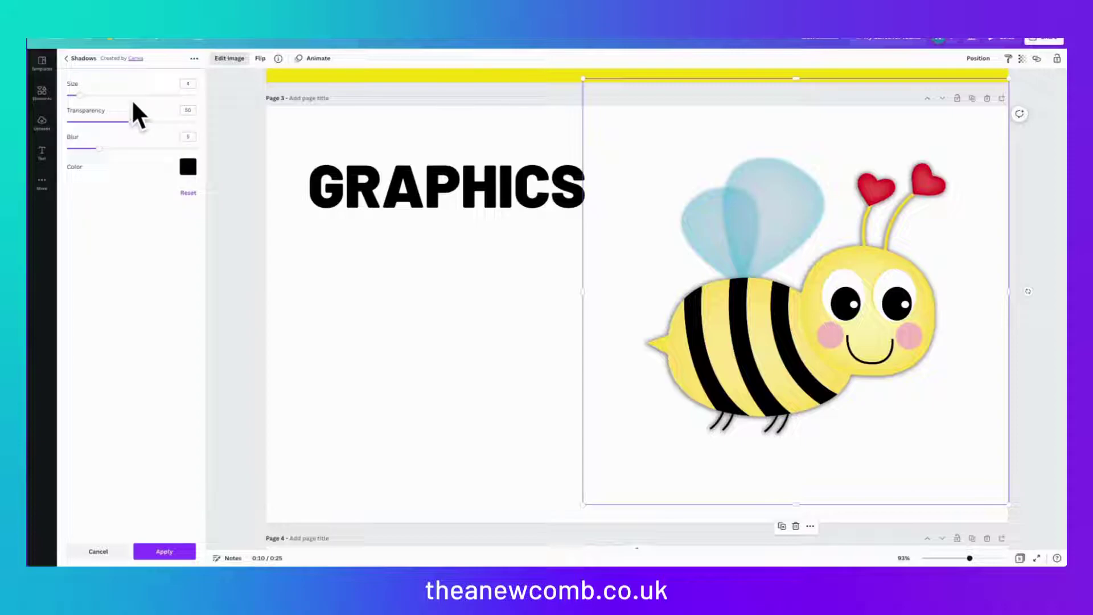
drag(129, 122, 195, 122)
drag(74, 149, 67, 148)
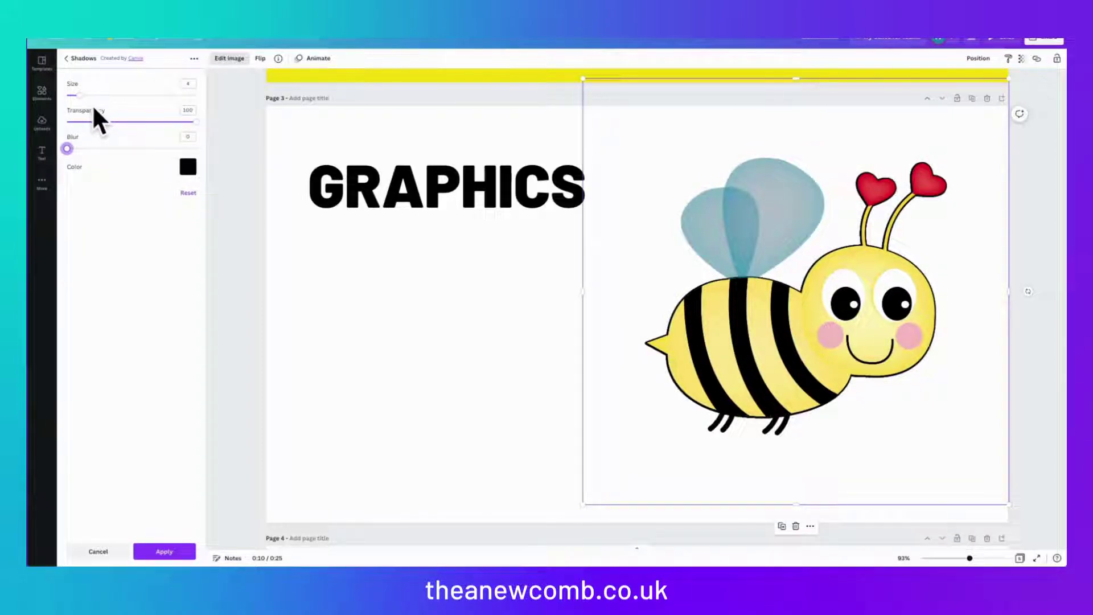
drag(79, 95, 108, 95)
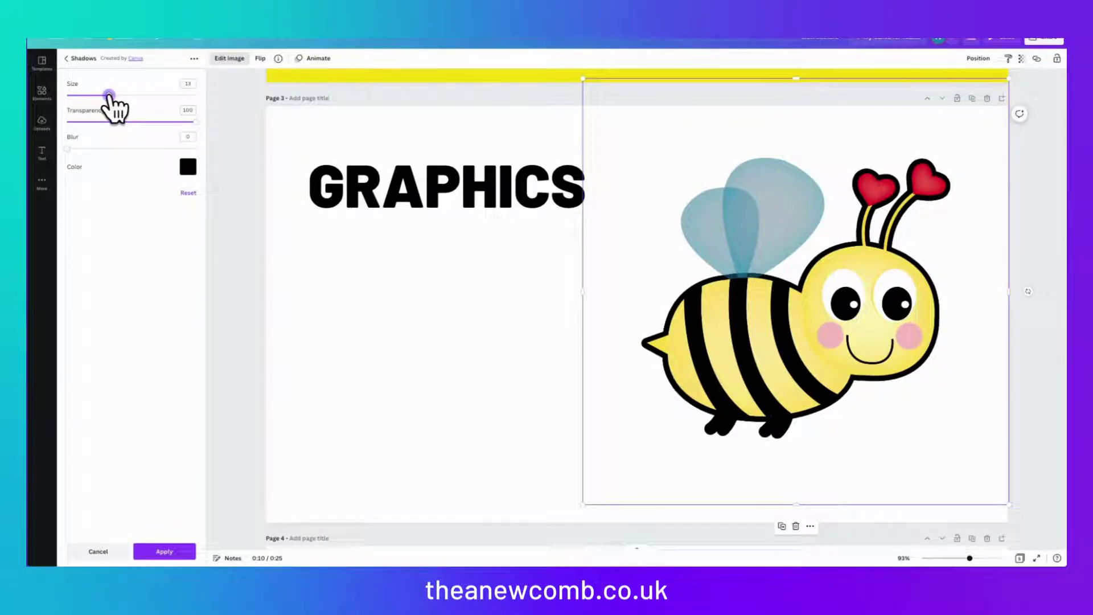
click(166, 551)
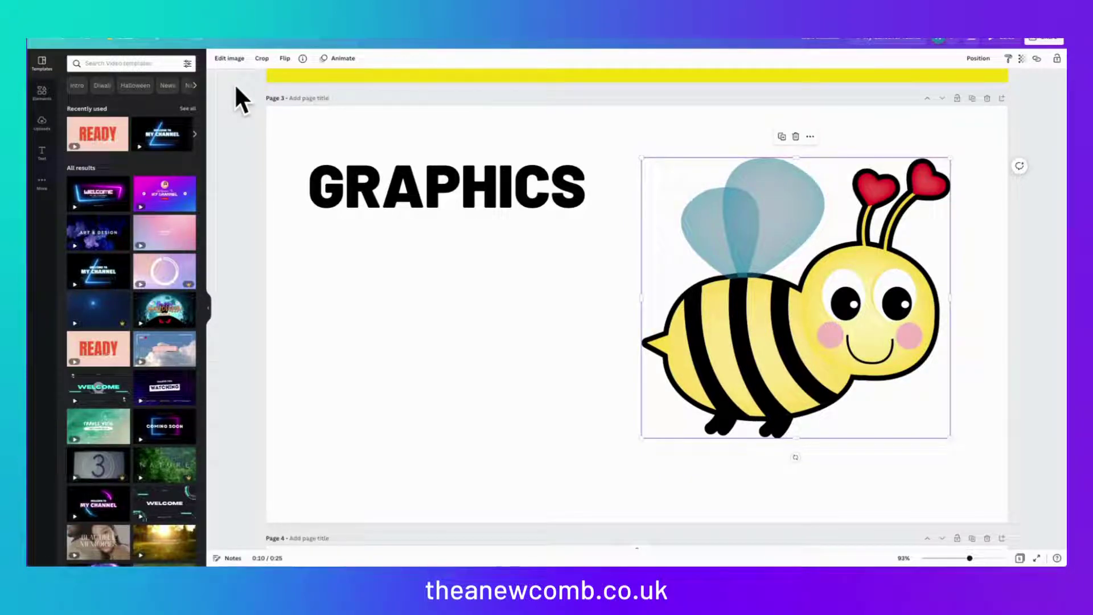
Redo the bee's Glow with its colour sampled from the bee's pink cheek
click(234, 60)
click(90, 128)
click(136, 103)
click(135, 103)
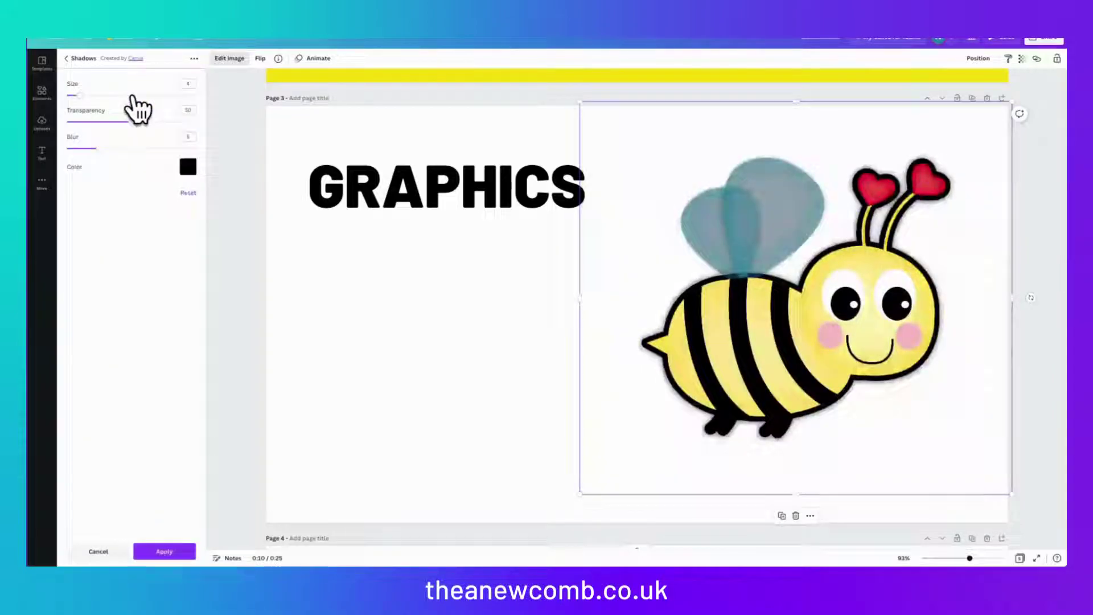
click(188, 168)
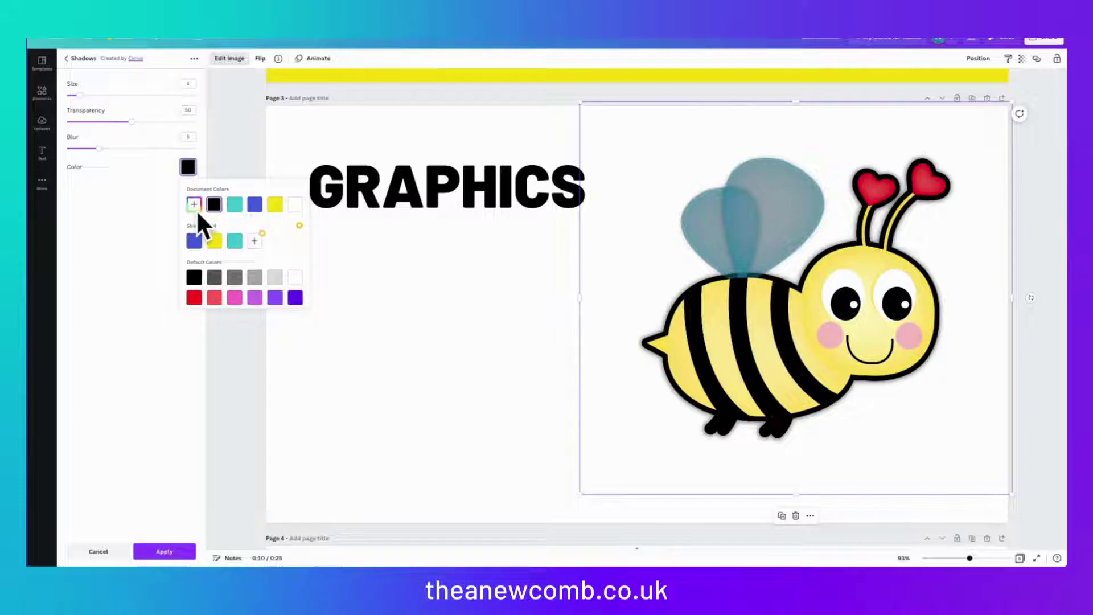
click(292, 288)
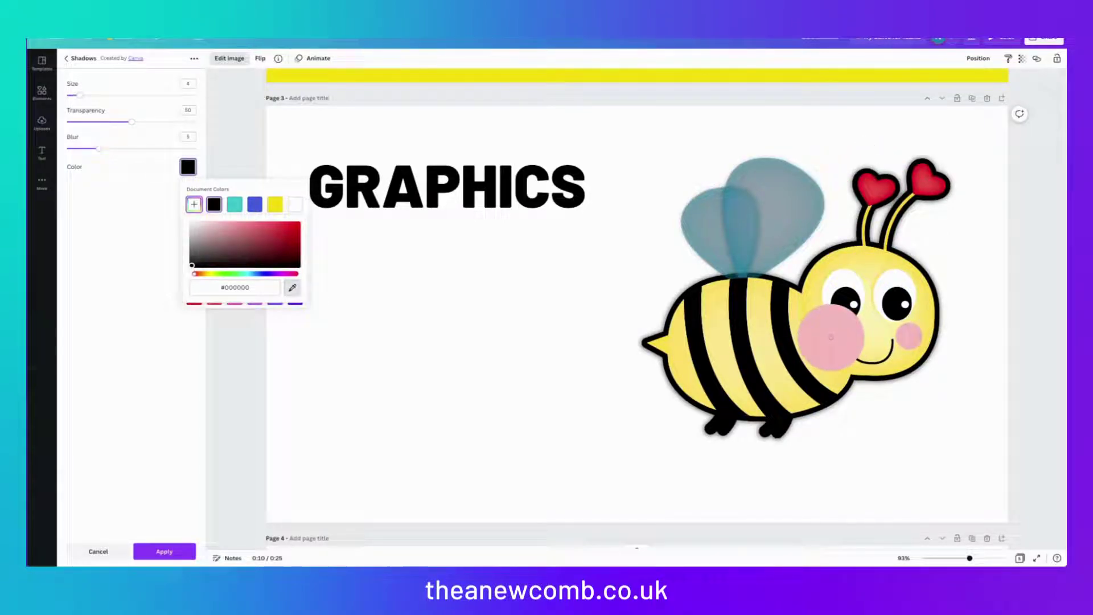
click(830, 336)
Apply the pink glow at size 9, full opacity and zero blur, then scroll to the TEXT page
click(86, 95)
drag(131, 121, 196, 122)
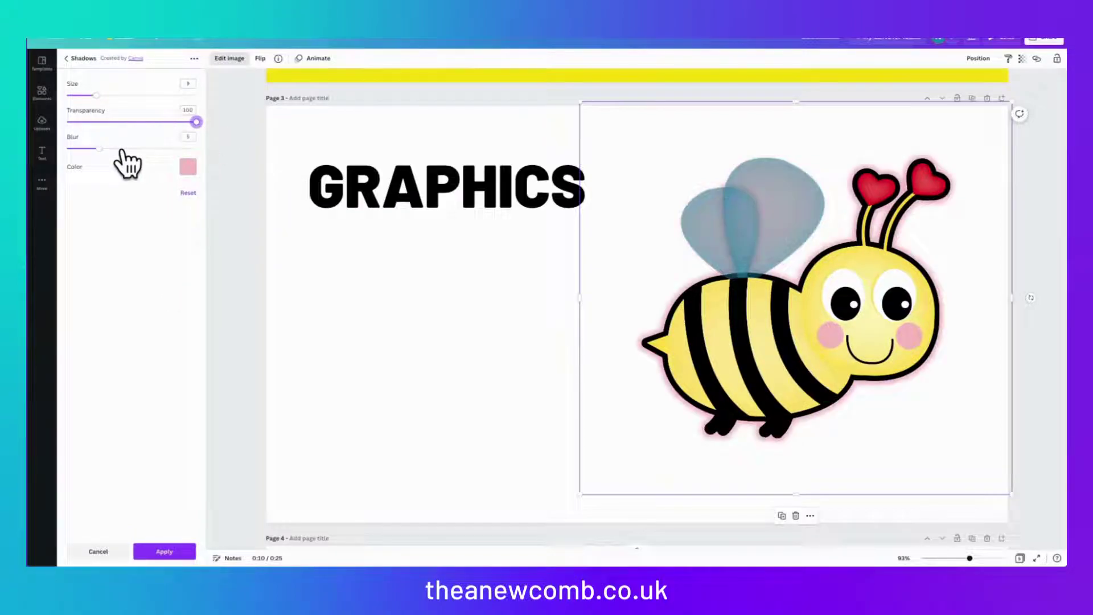
drag(100, 148, 60, 144)
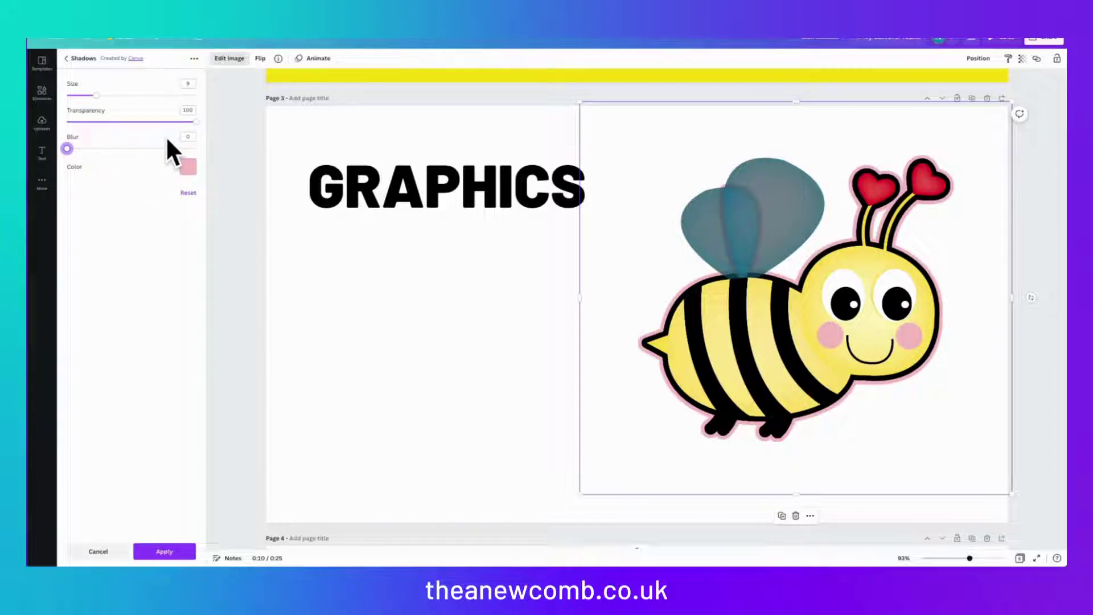
click(164, 551)
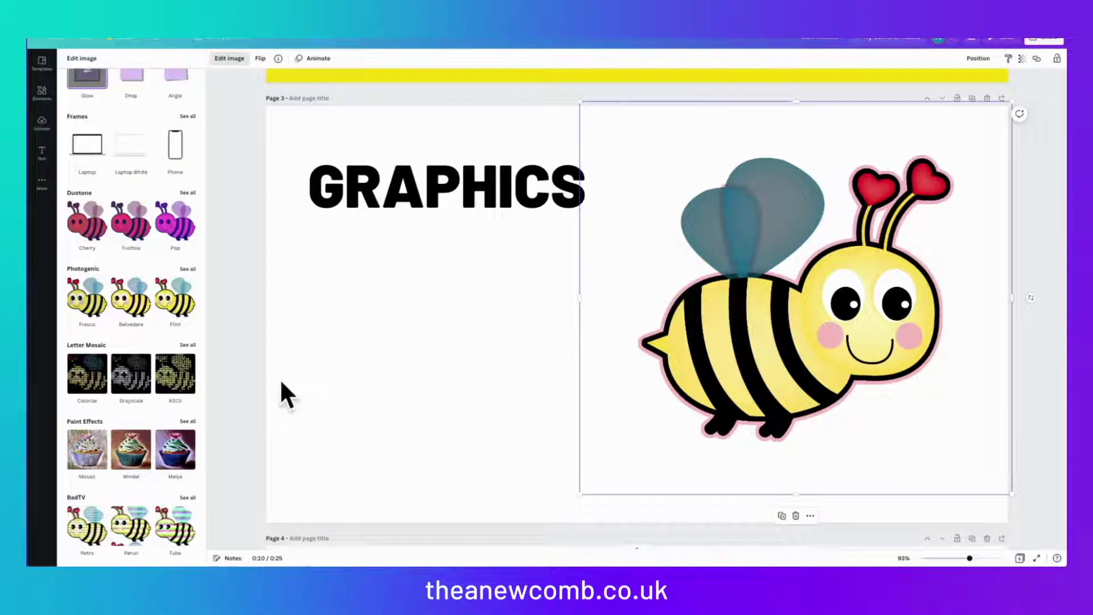
scroll(303, 334, down, 3)
scroll(305, 334, down, 5)
click(488, 261)
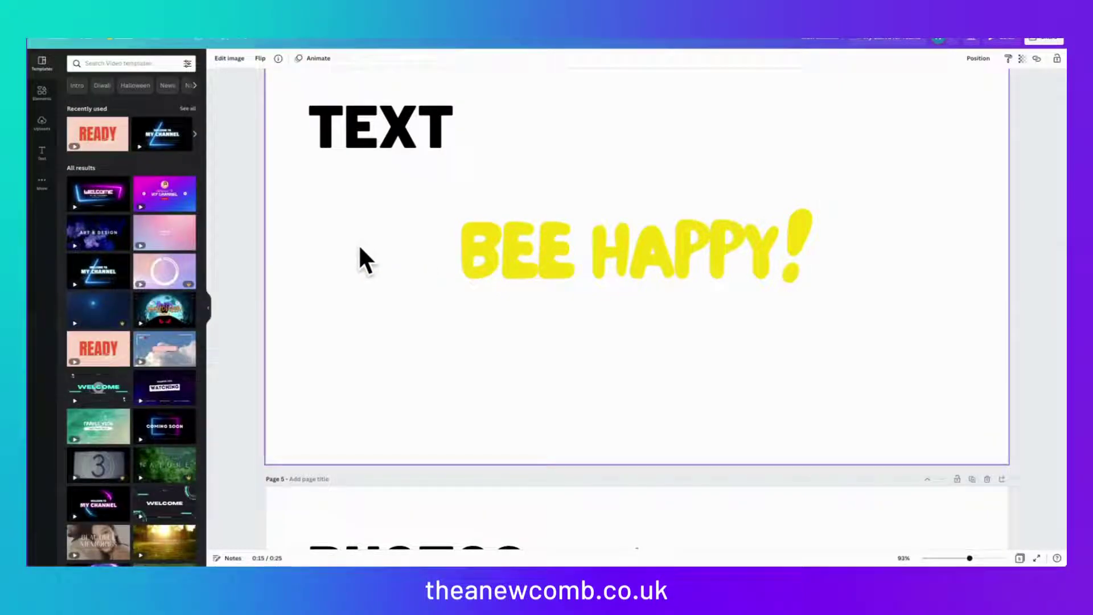
Crop empty space off the top of BEE HAPPY! and turn the page background blue
click(537, 259)
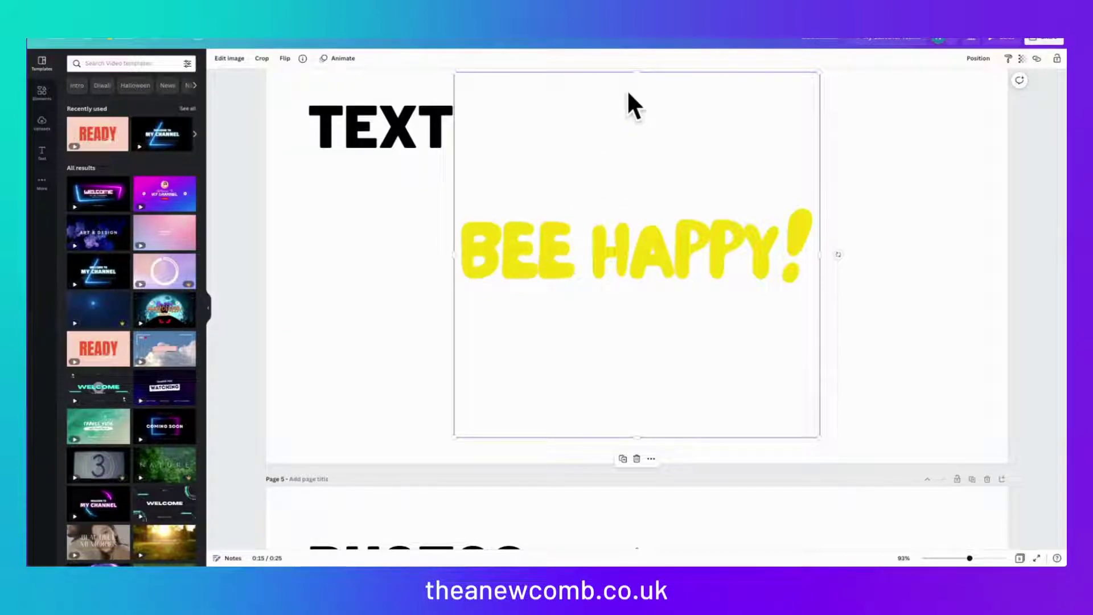
drag(631, 71, 630, 178)
click(364, 230)
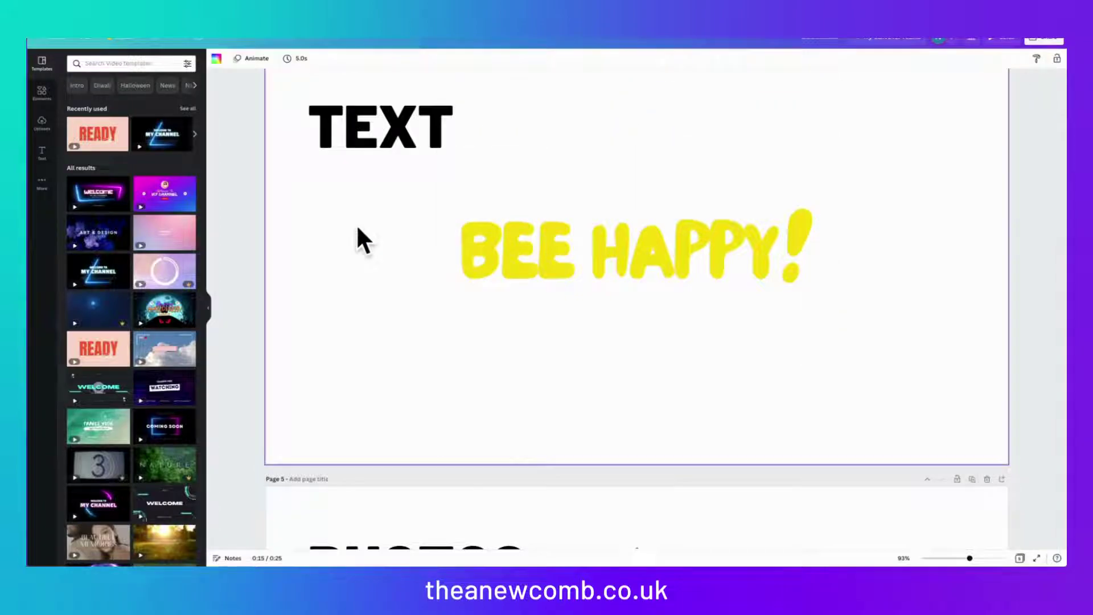
click(217, 59)
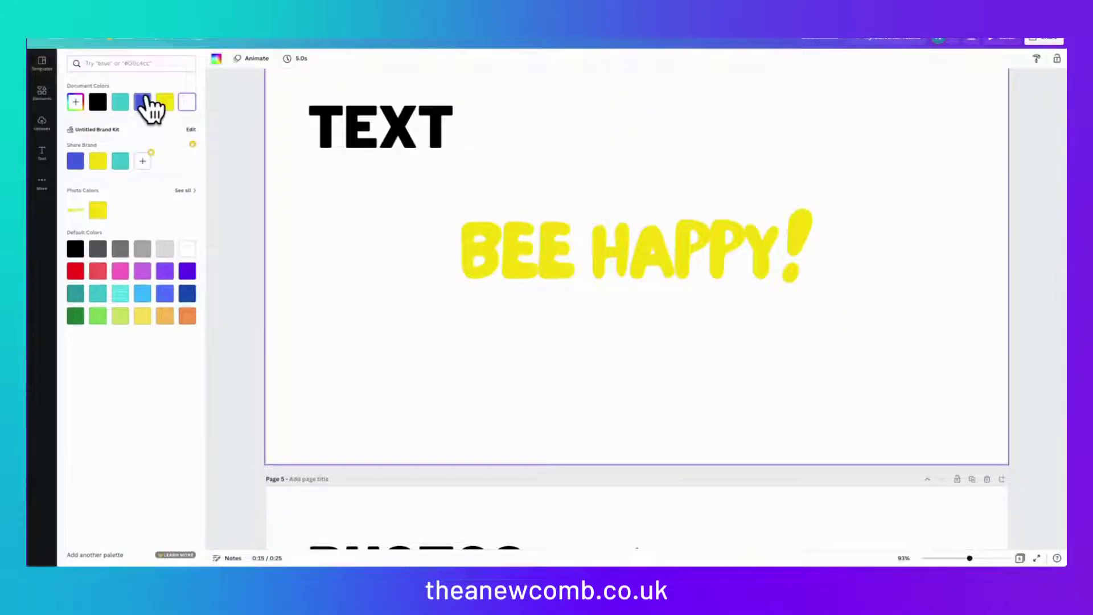
click(75, 161)
Crop the empty space below the BEE HAPPY! lettering
click(693, 285)
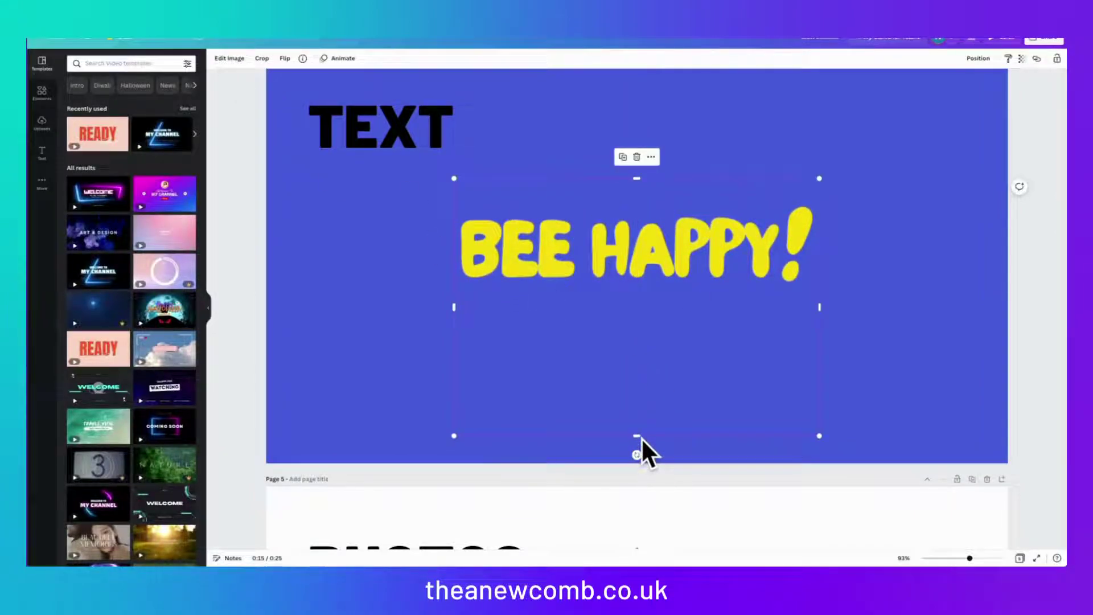
drag(637, 430, 632, 324)
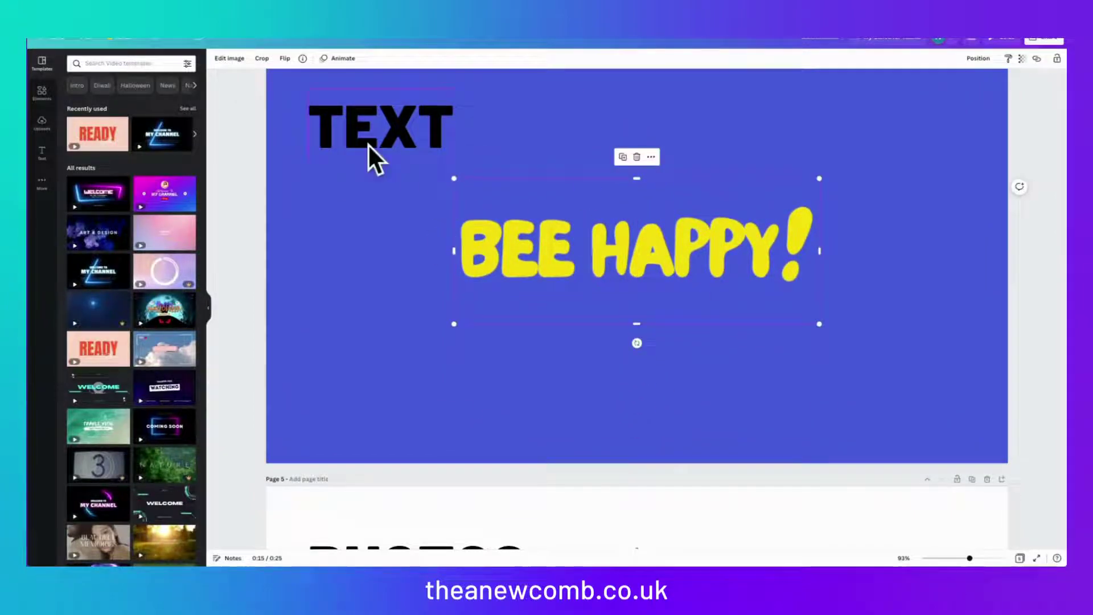
click(219, 58)
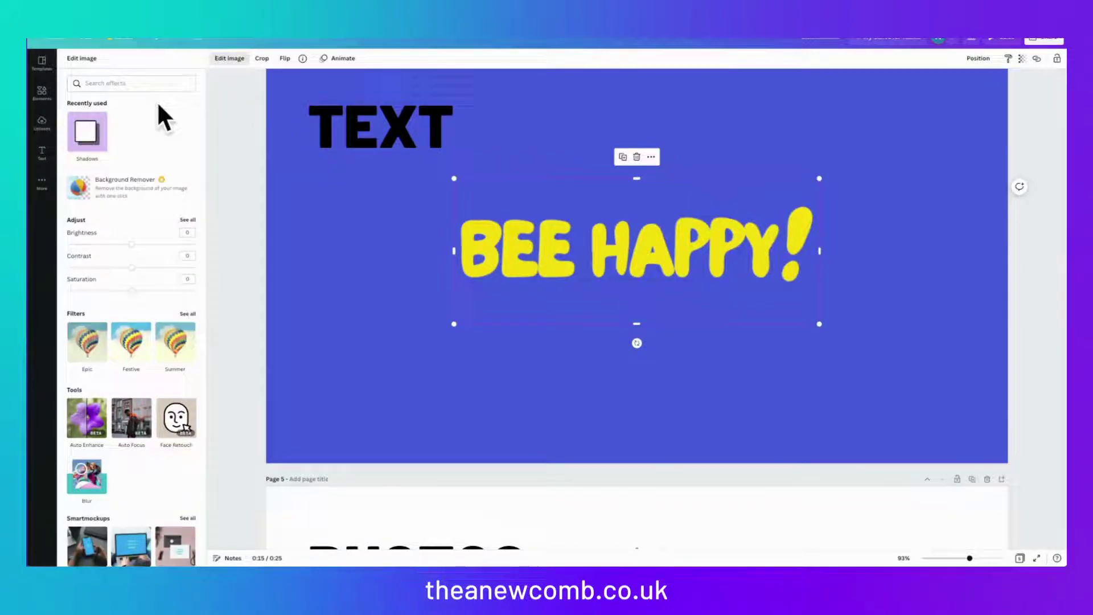
Apply a white Glow to BEE HAPPY! at size 7, transparency 100 and blur 0
click(90, 128)
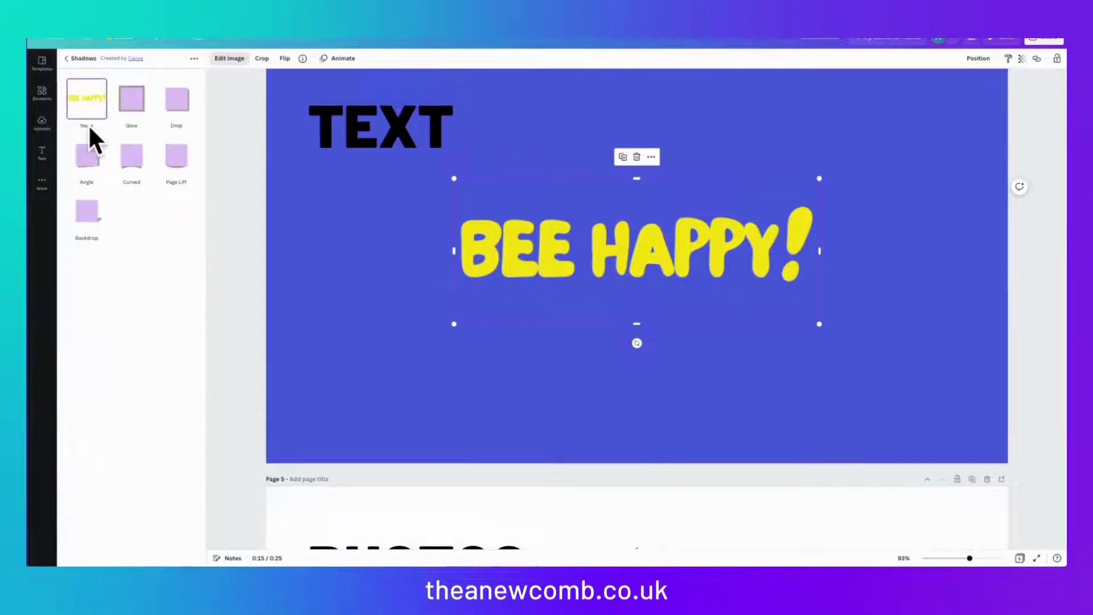
click(132, 98)
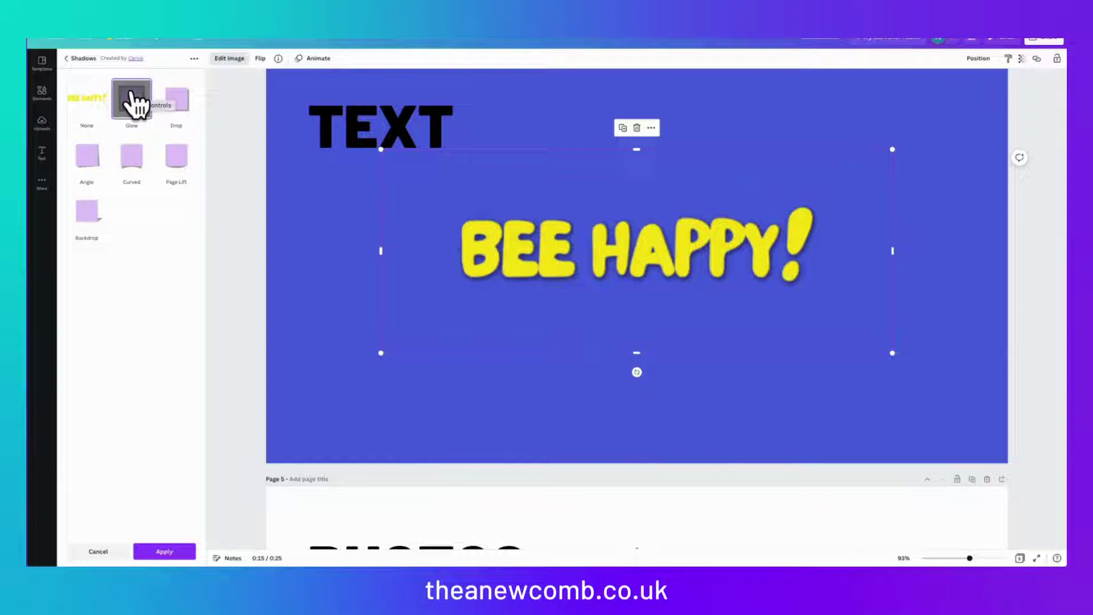
click(131, 98)
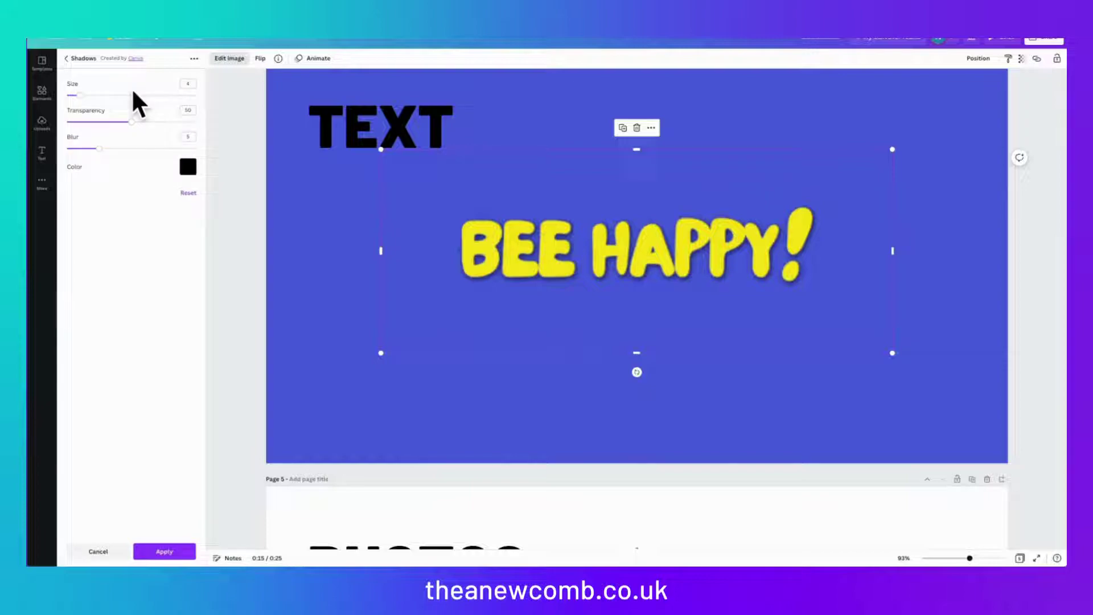
click(186, 168)
click(293, 205)
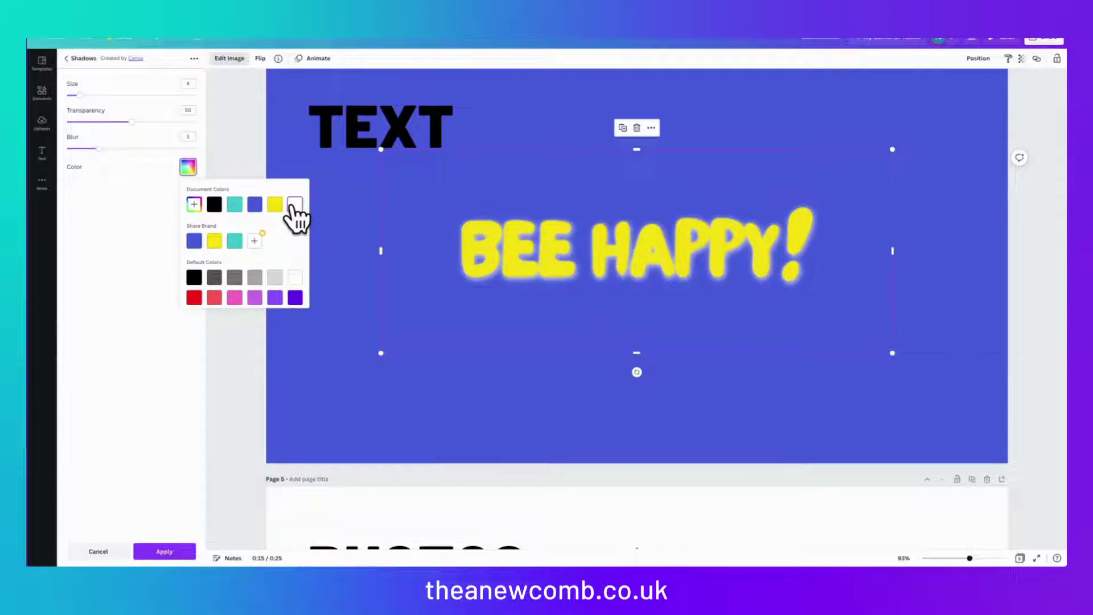
drag(84, 95, 195, 121)
drag(98, 149, 27, 146)
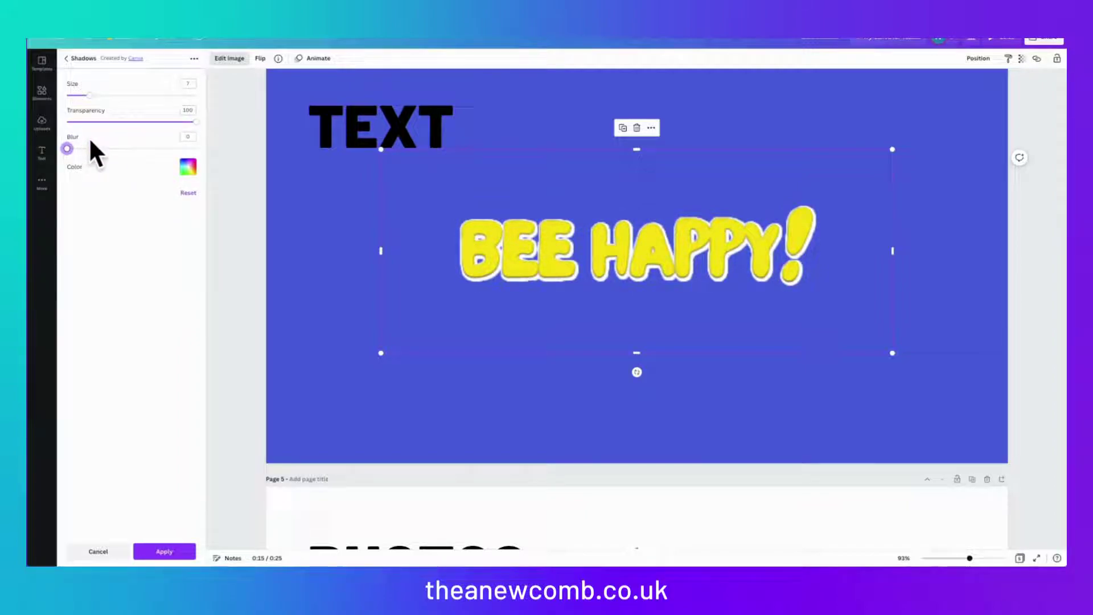
click(163, 553)
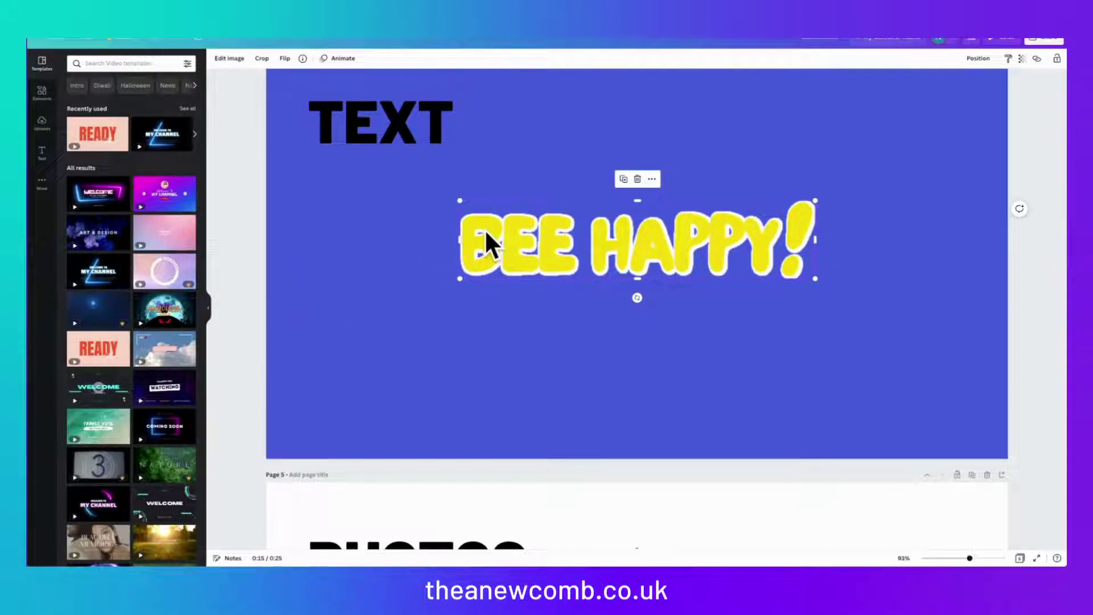
Apply a brand-yellow Glow to BEE HAPPY! at size 9, transparency 100 and blur 0
click(223, 60)
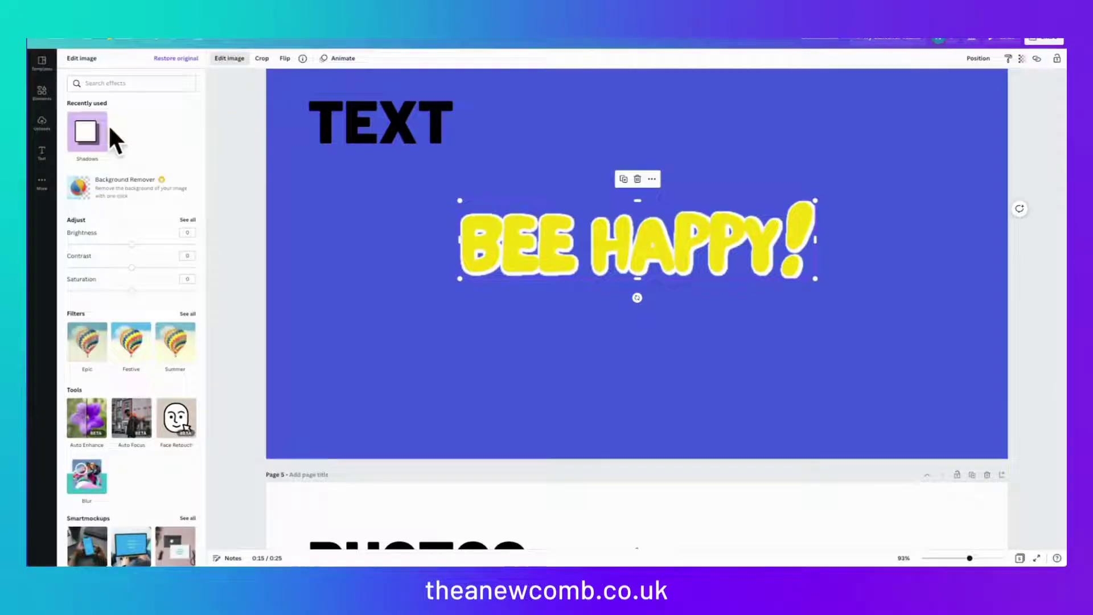
click(87, 130)
click(131, 105)
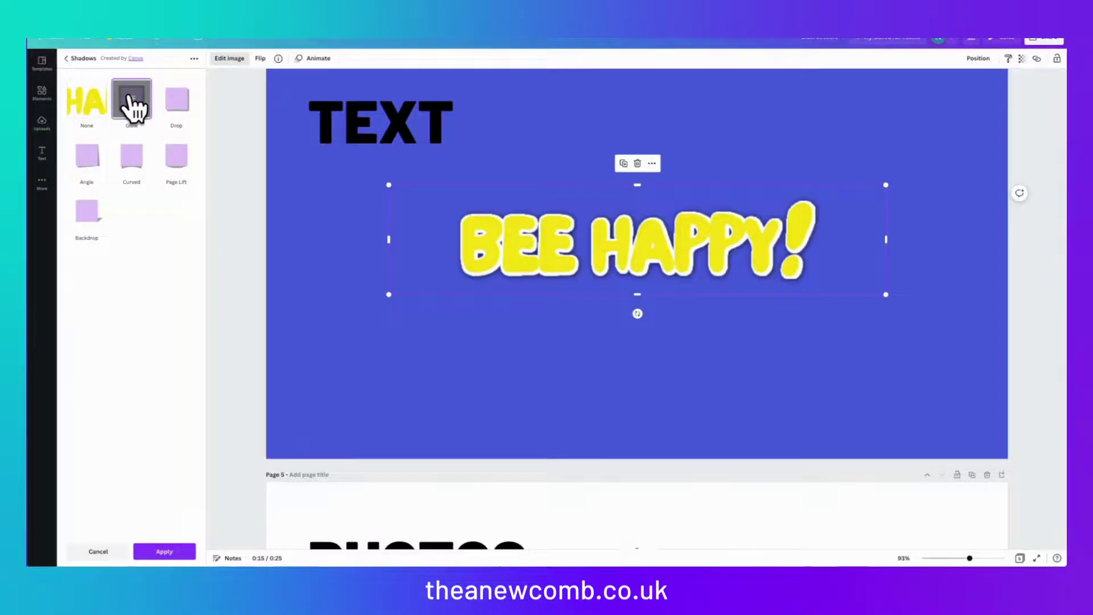
click(130, 105)
click(181, 163)
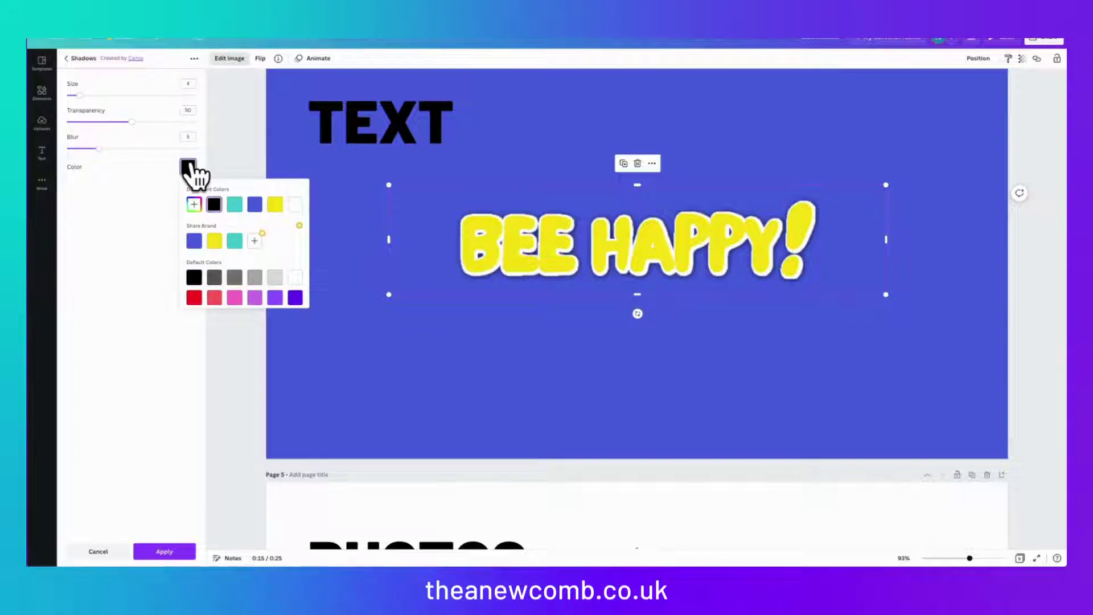
click(215, 240)
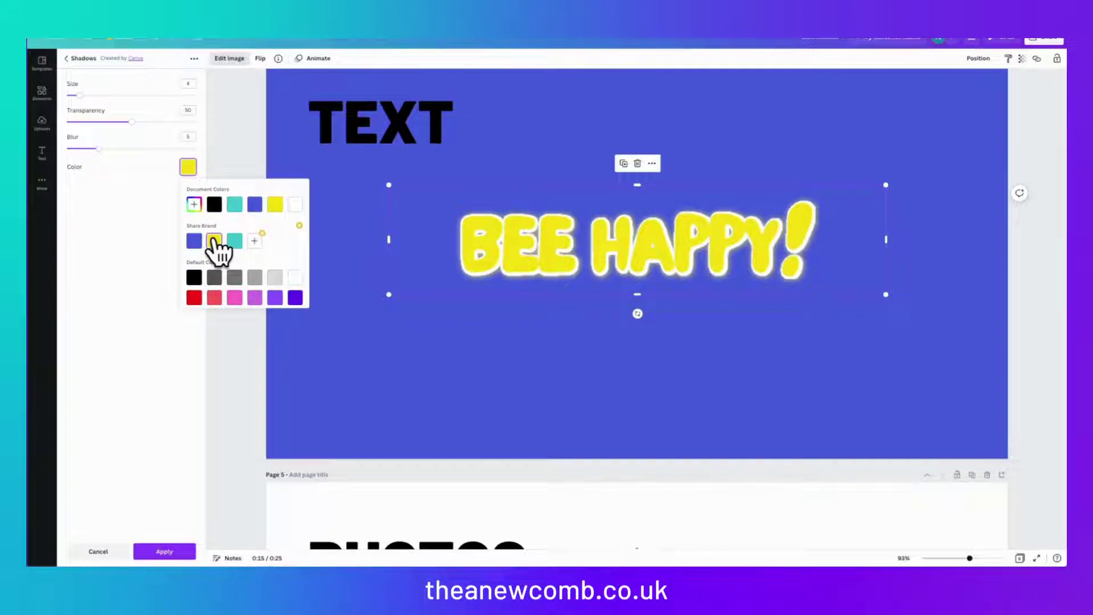
drag(79, 95, 195, 122)
drag(99, 149, 67, 149)
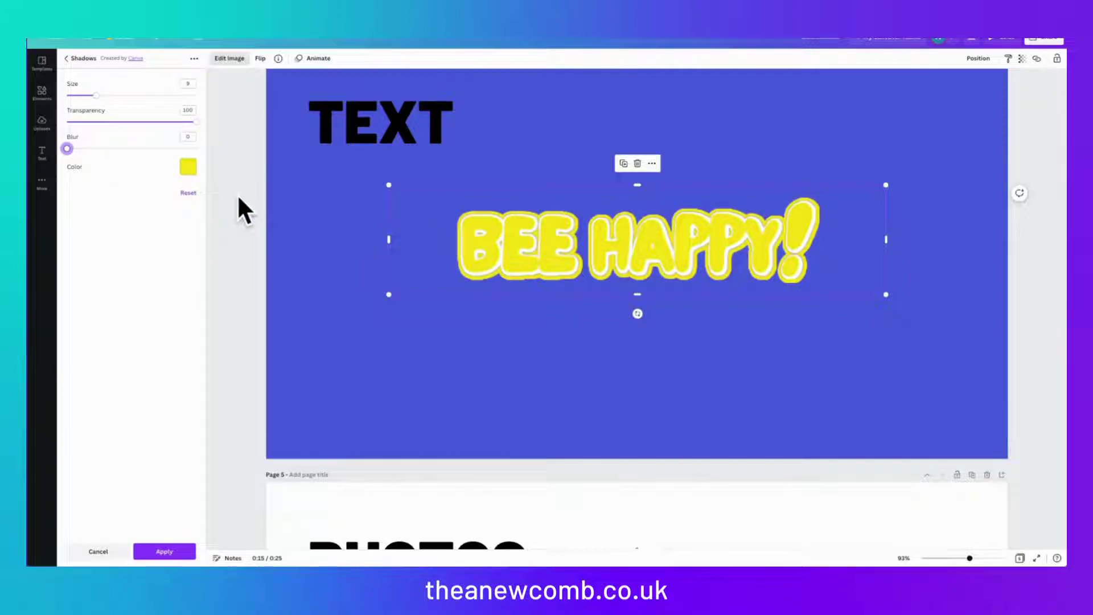
scroll(349, 210, down, 1)
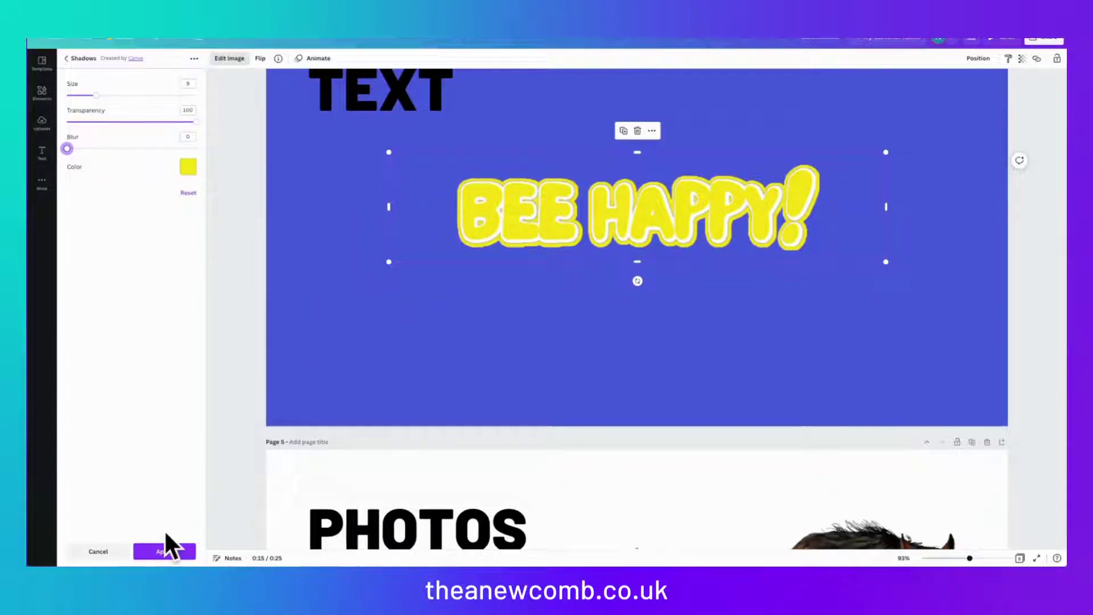
click(160, 551)
Move down to the PHOTOS page and select the galloping horse photo
scroll(322, 279, down, 3)
scroll(323, 279, down, 5)
click(786, 319)
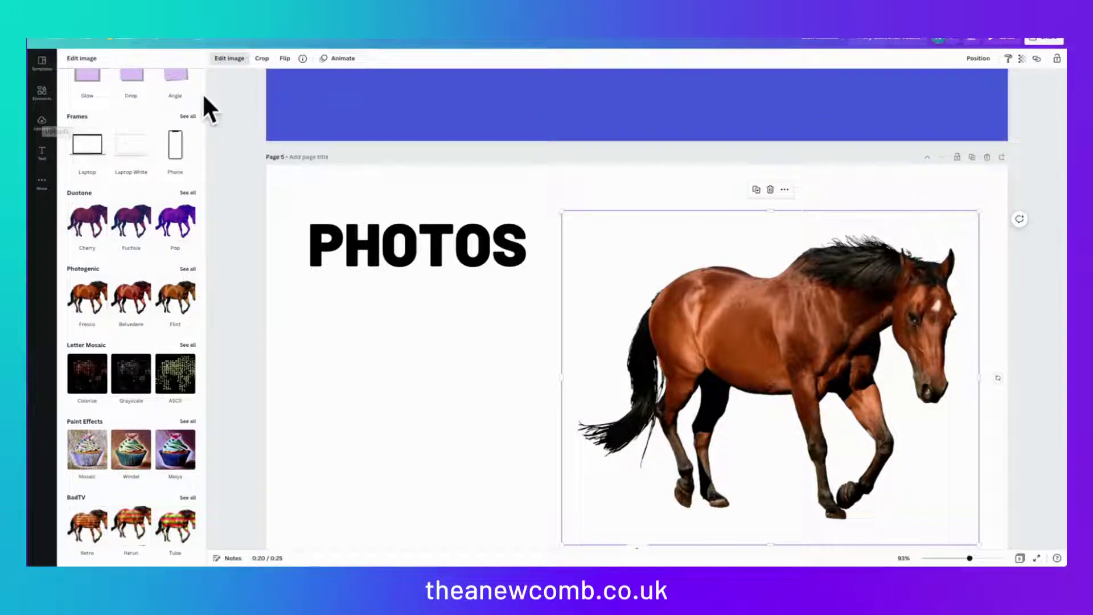
Apply a white Glow to the horse photo at size 15, transparency 100, blur 0, then deselect it
scroll(111, 102, up, 2)
click(94, 185)
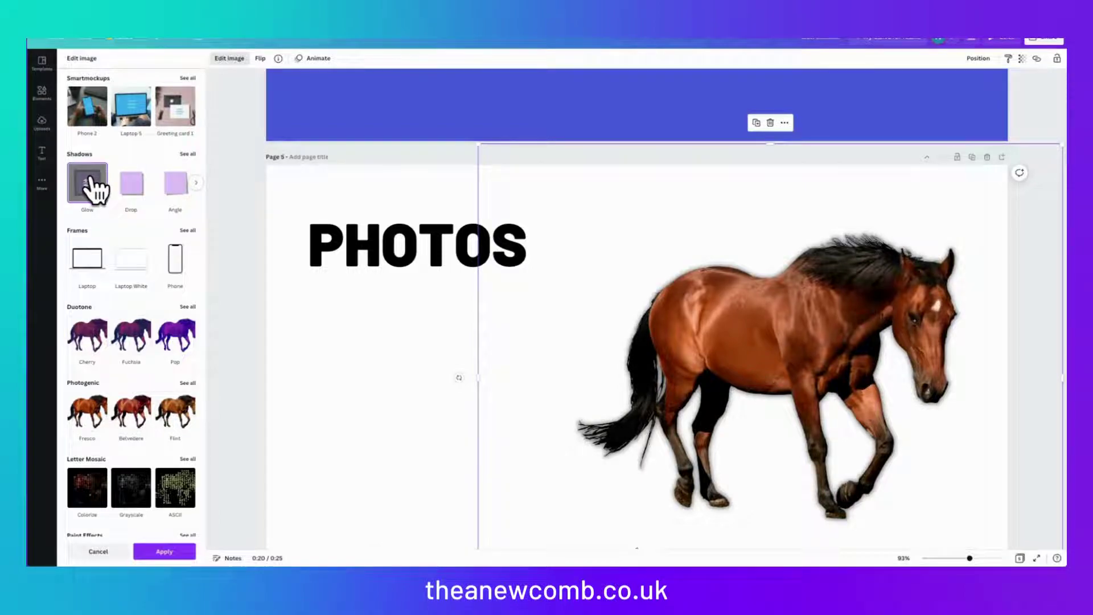
click(92, 179)
click(188, 167)
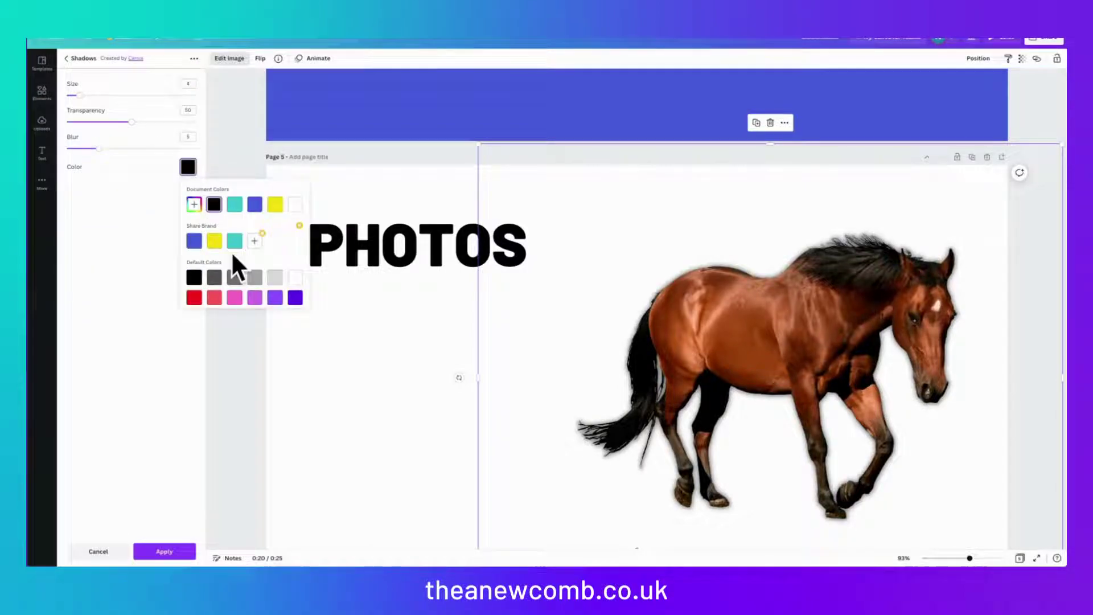
click(295, 204)
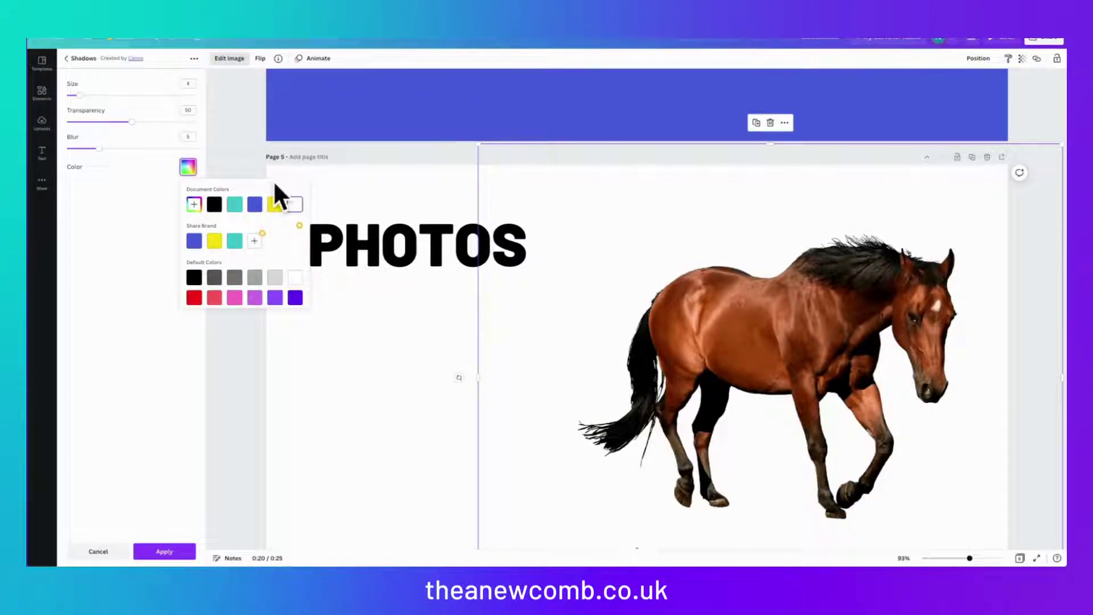
drag(77, 95, 196, 121)
drag(96, 148, 64, 149)
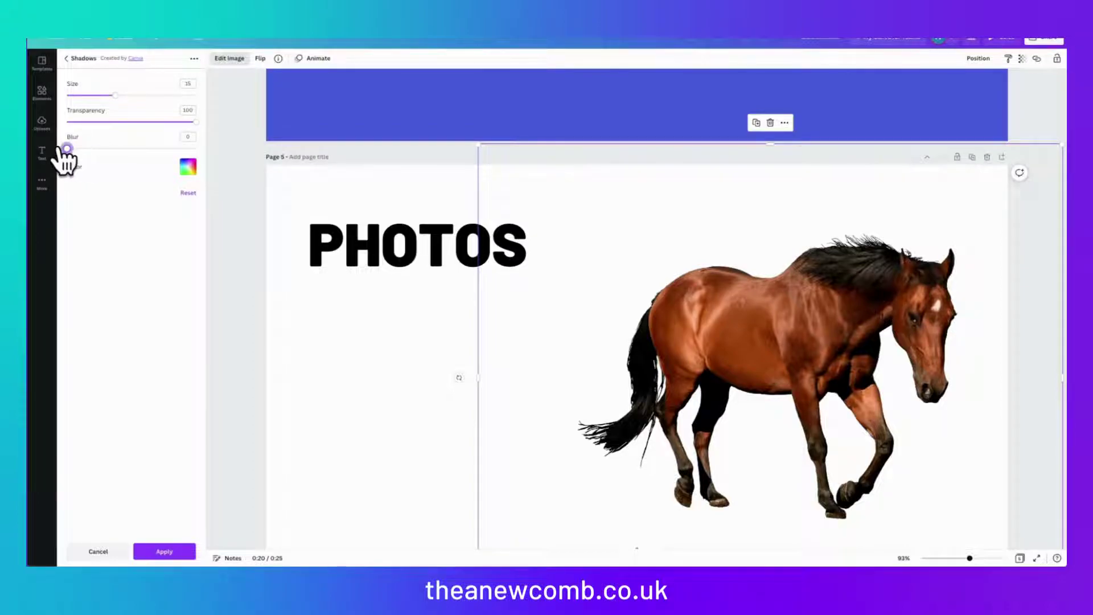
click(162, 552)
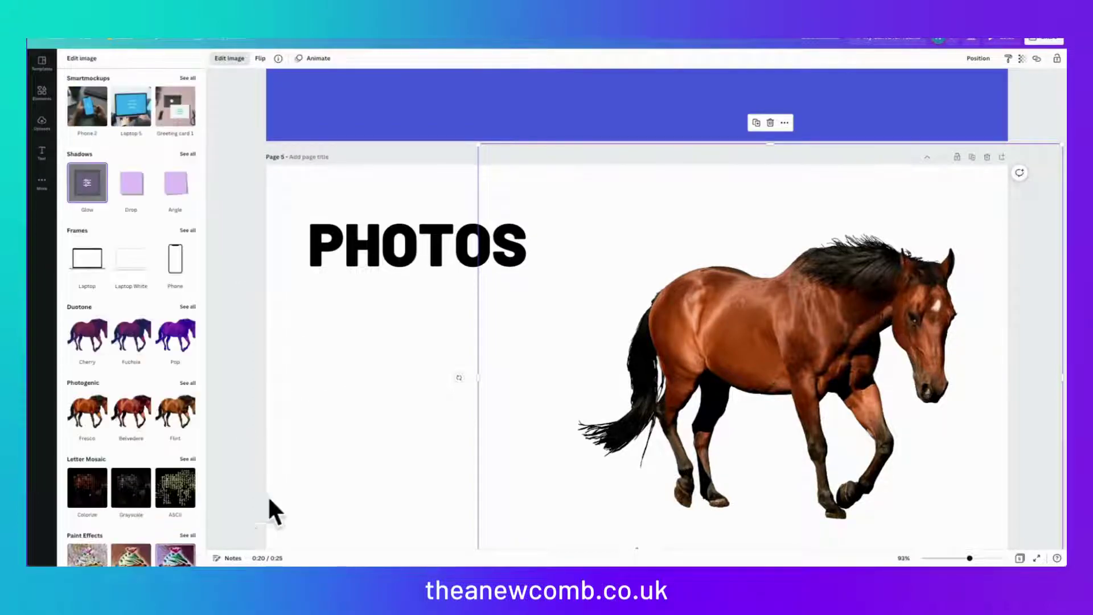
click(369, 329)
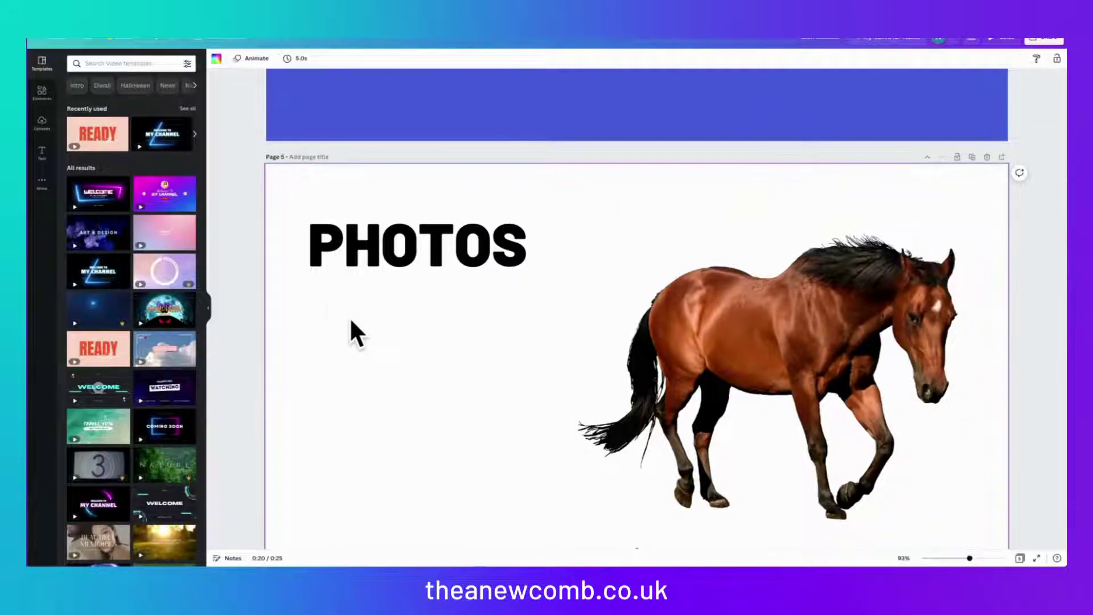
Set the PHOTOS page background to the brand yellow
click(217, 58)
click(98, 160)
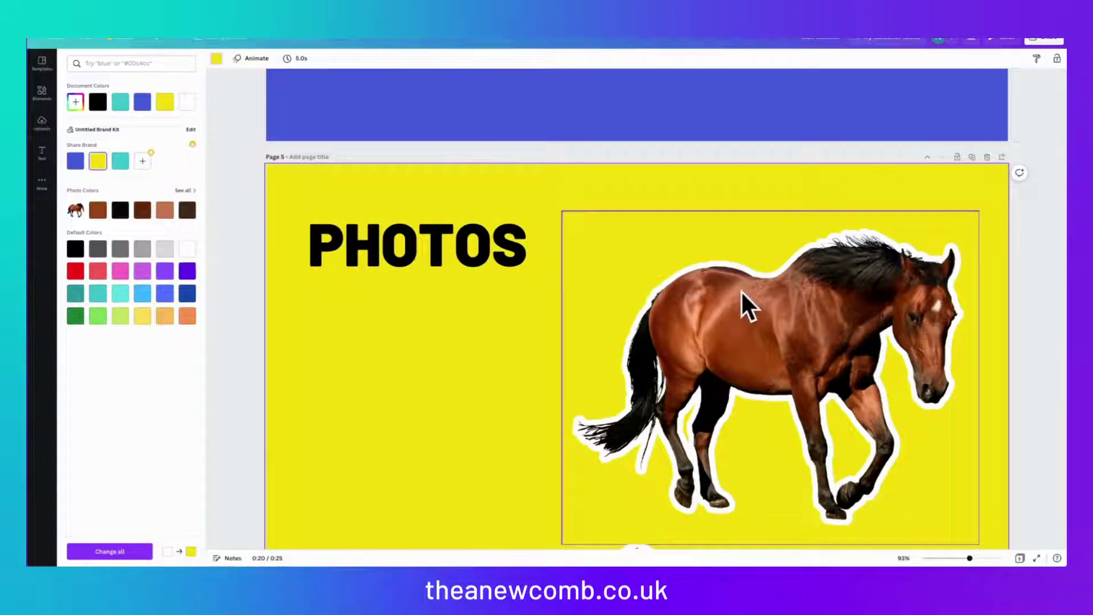
scroll(326, 309, down, 1)
scroll(327, 308, down, 2)
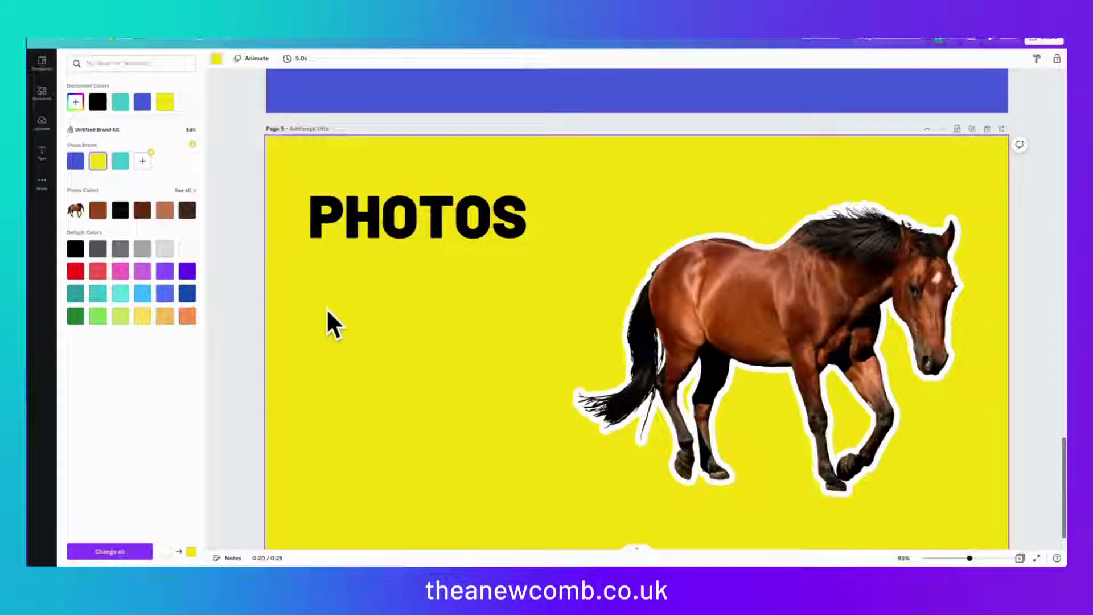